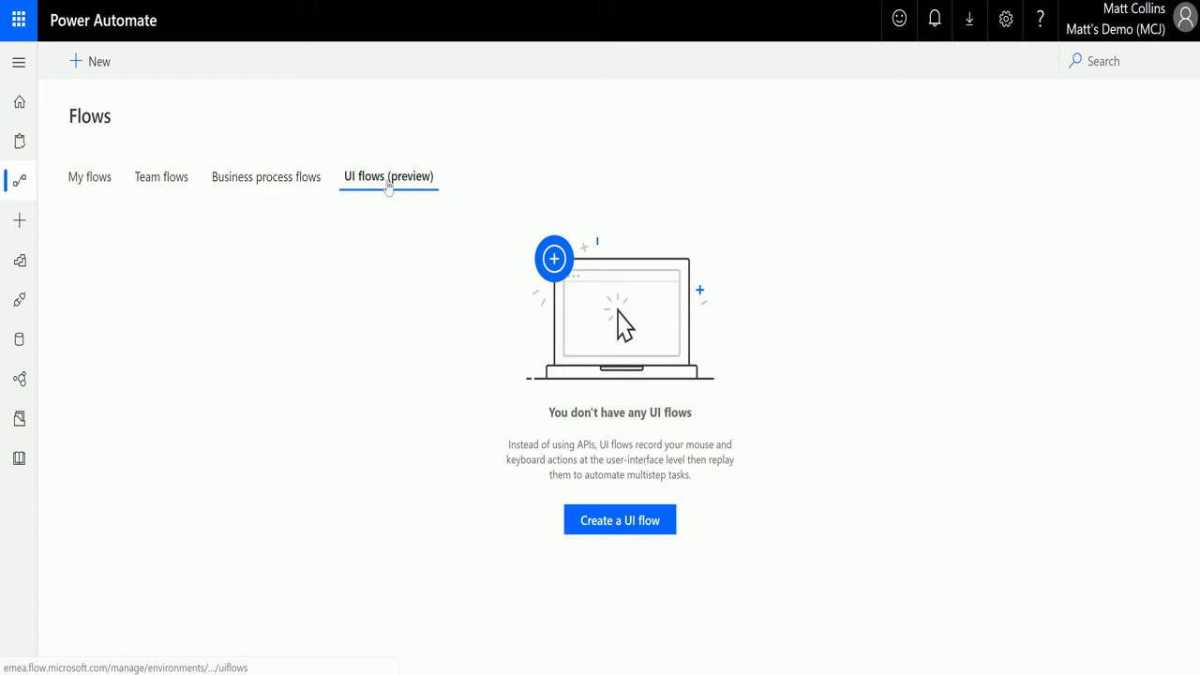
Step: Review the options for creating a new flow under My flows and return to the UI flows list
left_click(90, 177)
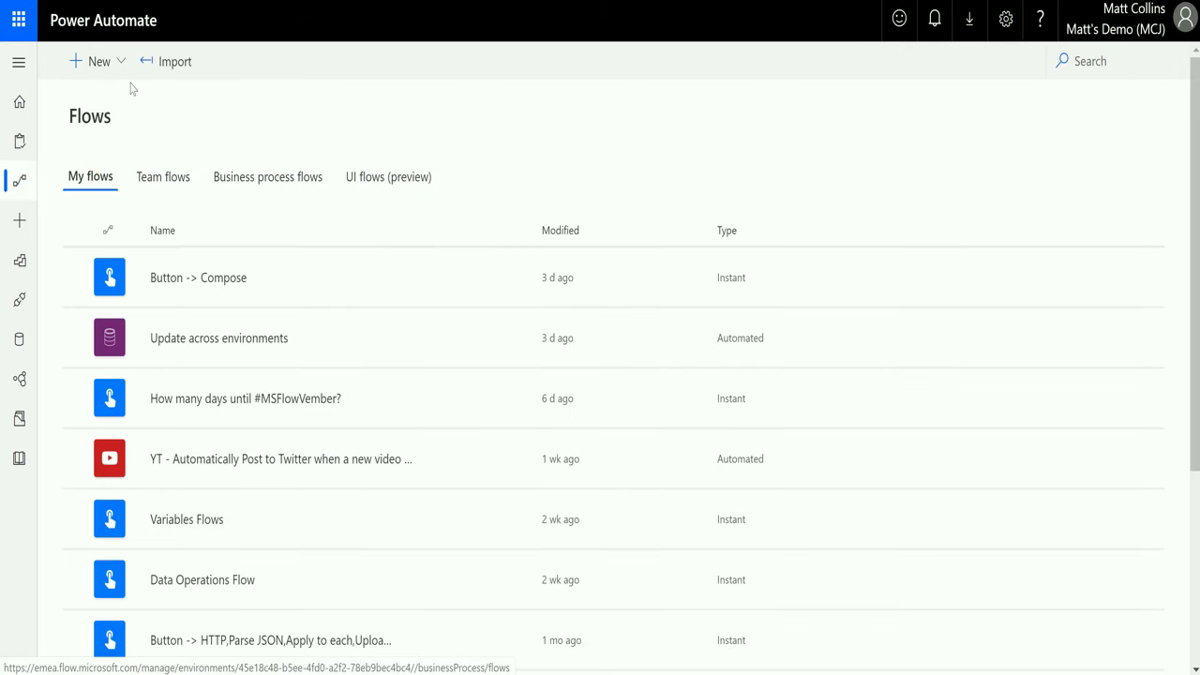
left_click(111, 61)
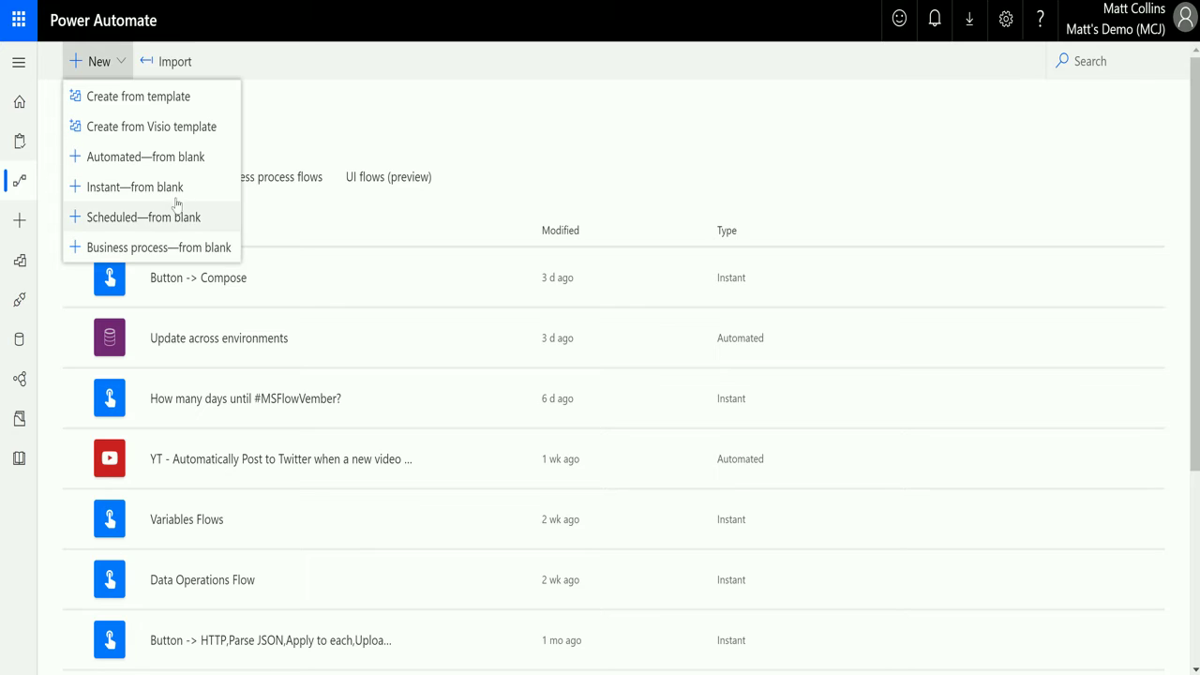
left_click(564, 159)
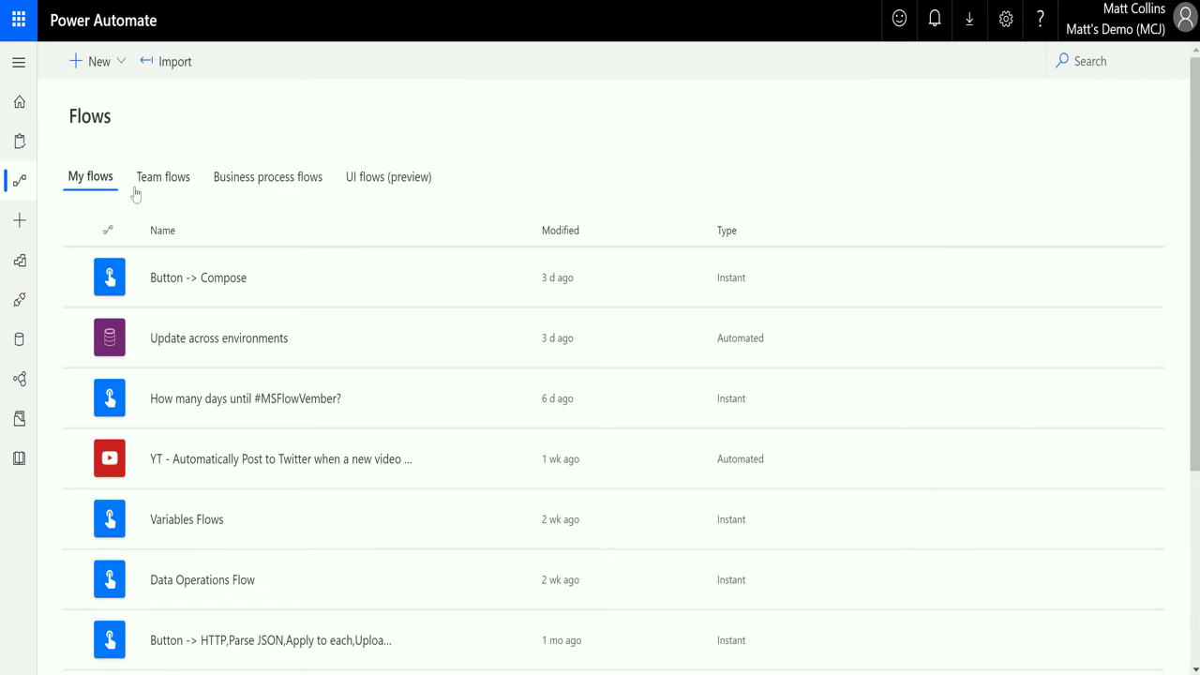
left_click(388, 178)
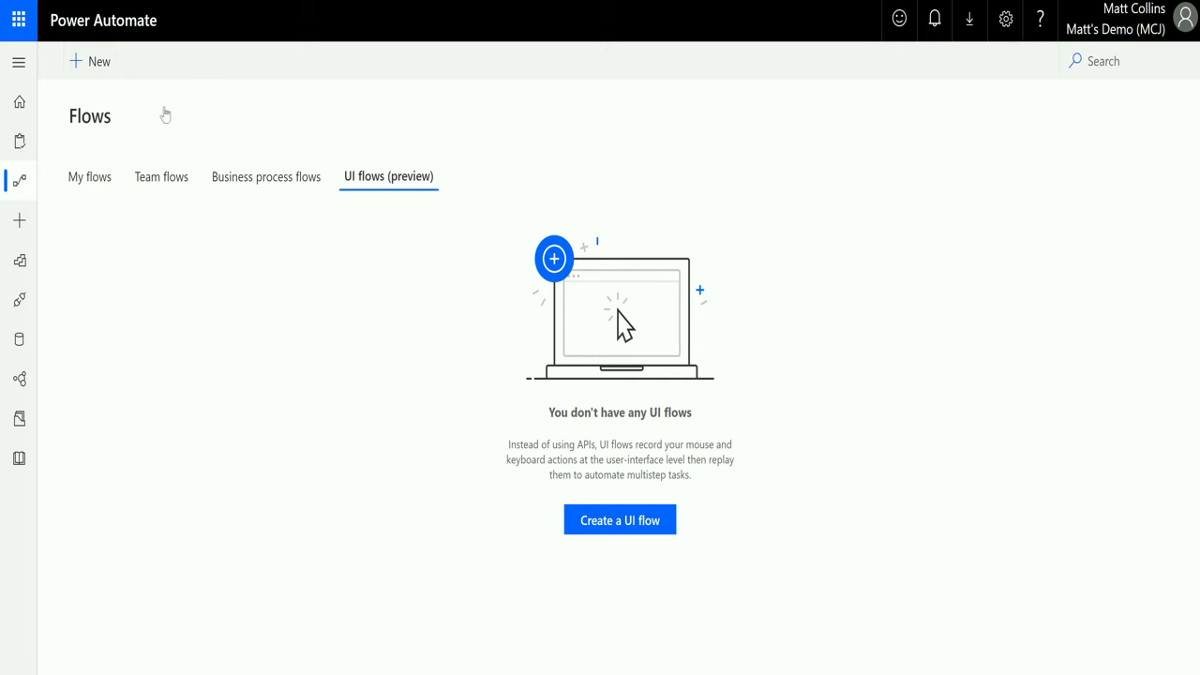
Step: Start creating a UI flow of the Web app type
left_click(644, 531)
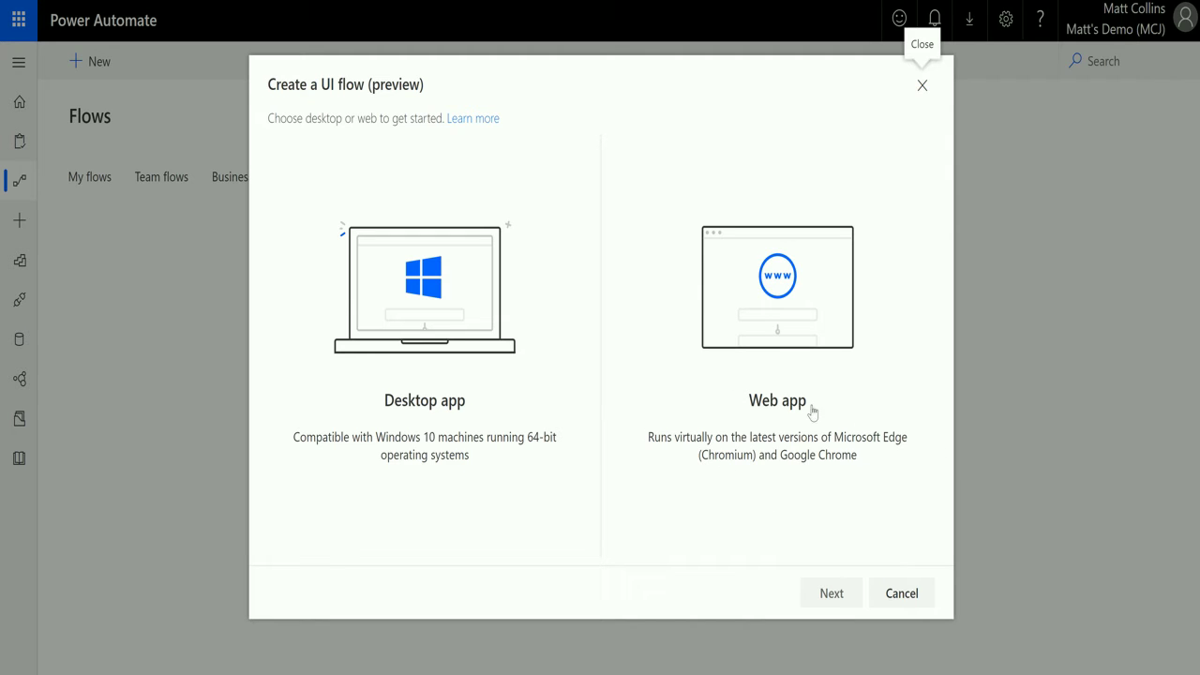
left_click(747, 316)
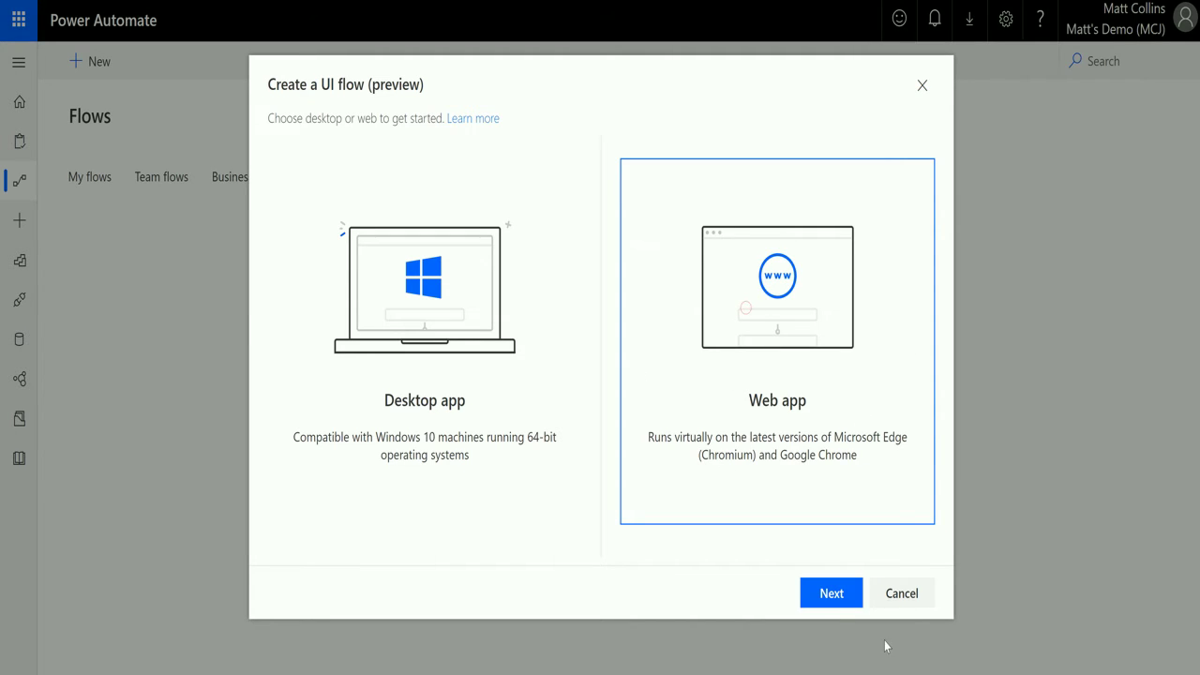
left_click(838, 594)
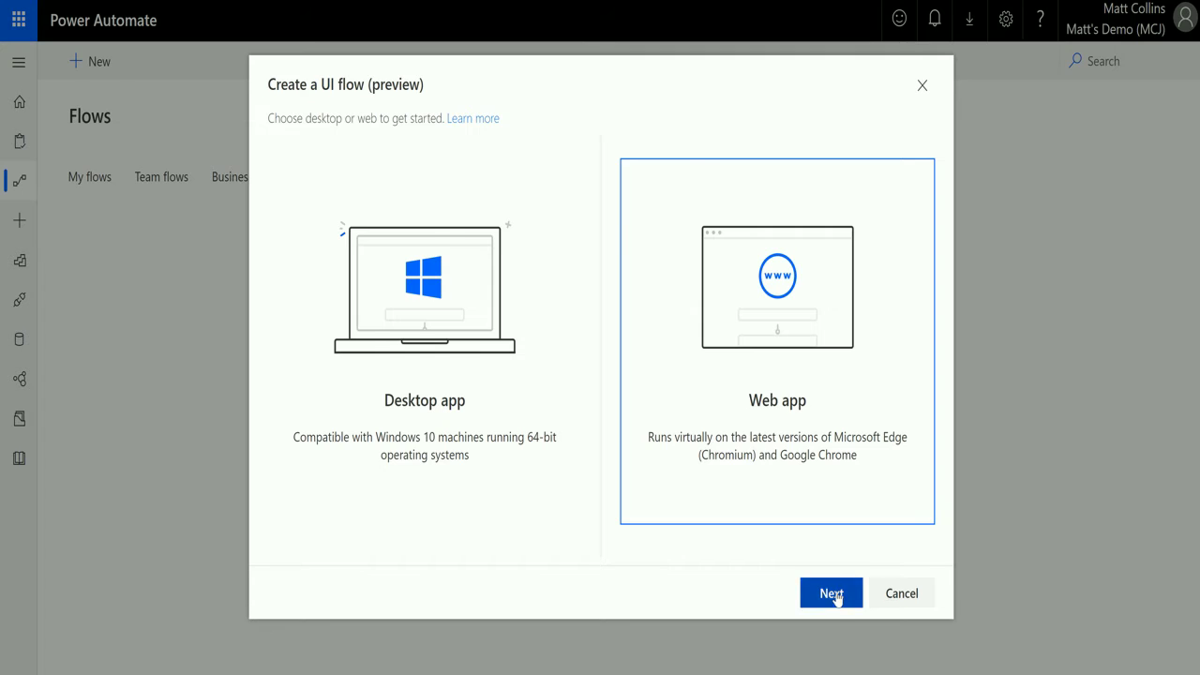
Step: Name the flow D365 Capture, paste the Dynamics 365 dashboard address as its base URL and launch the recorder
left_click(694, 157)
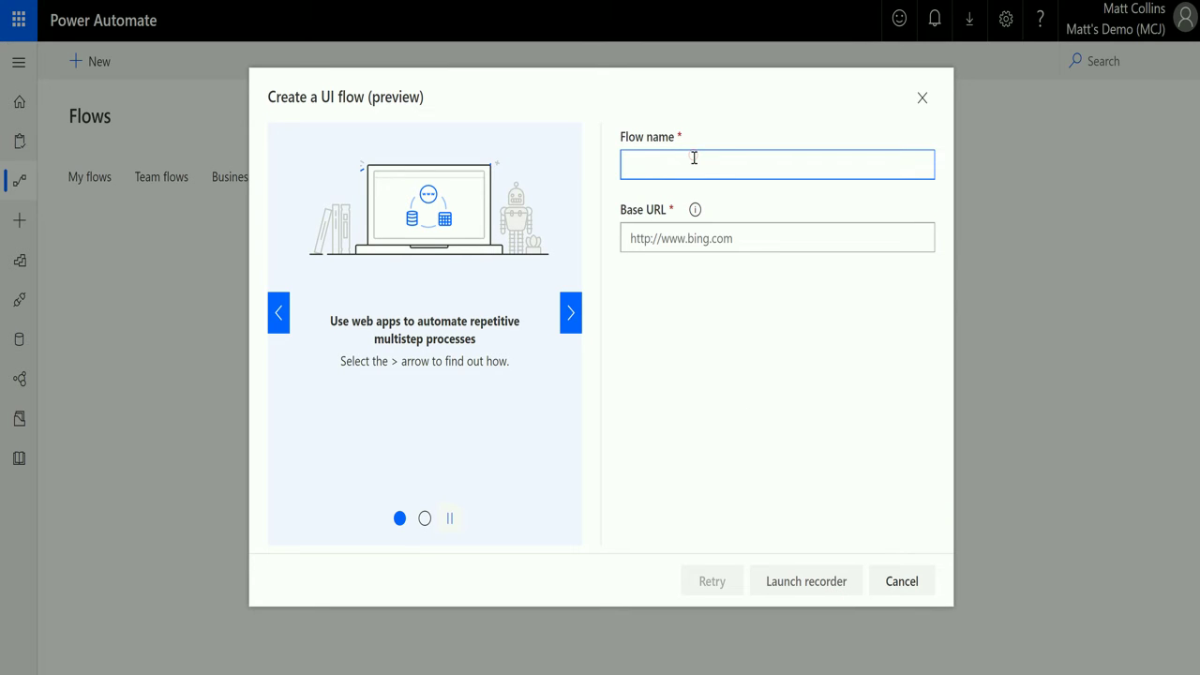
type("D365 Capture")
left_click(752, 231)
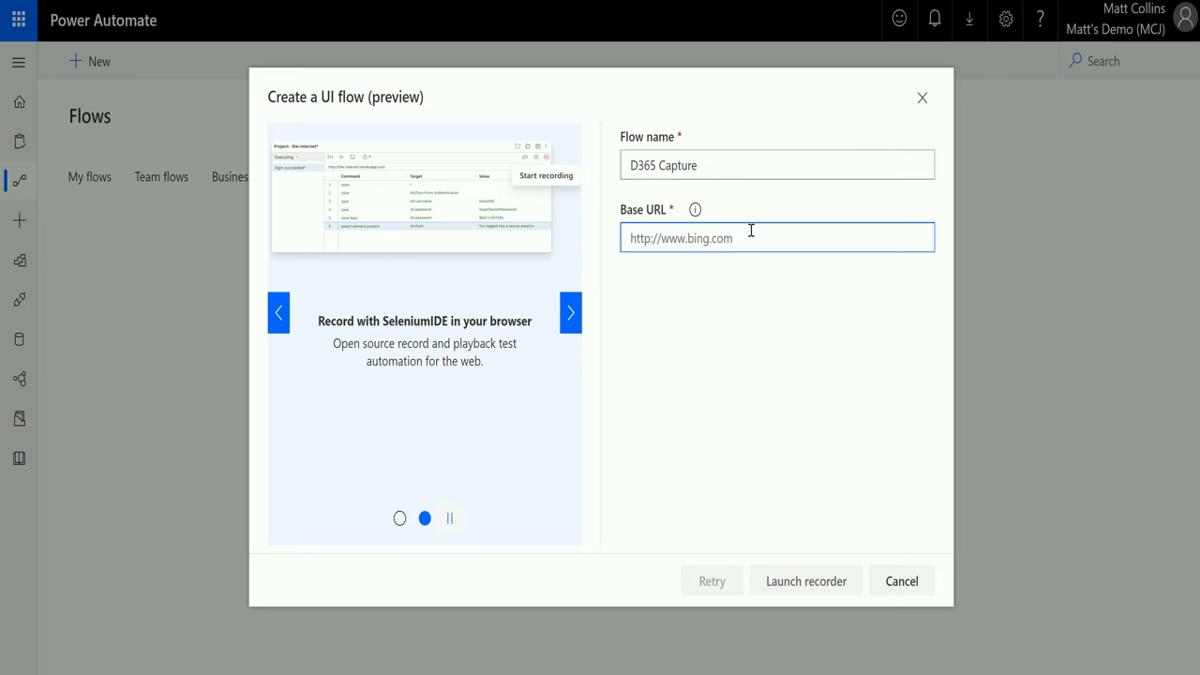
key("ctrl+v")
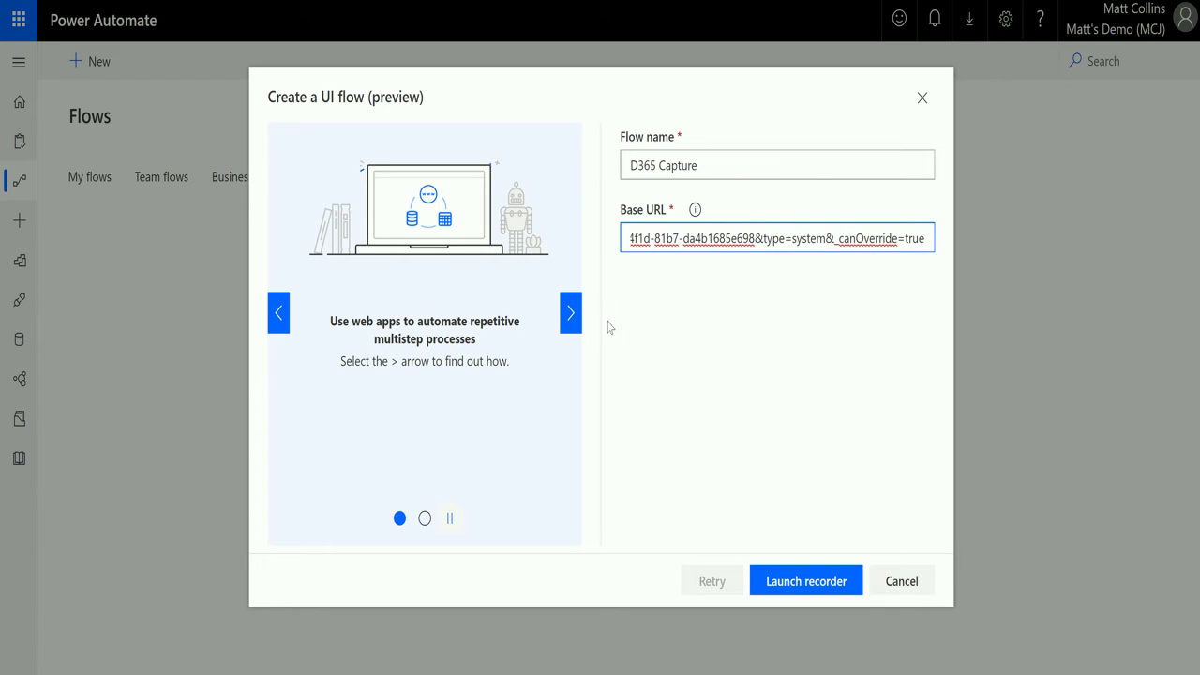
left_click(578, 323)
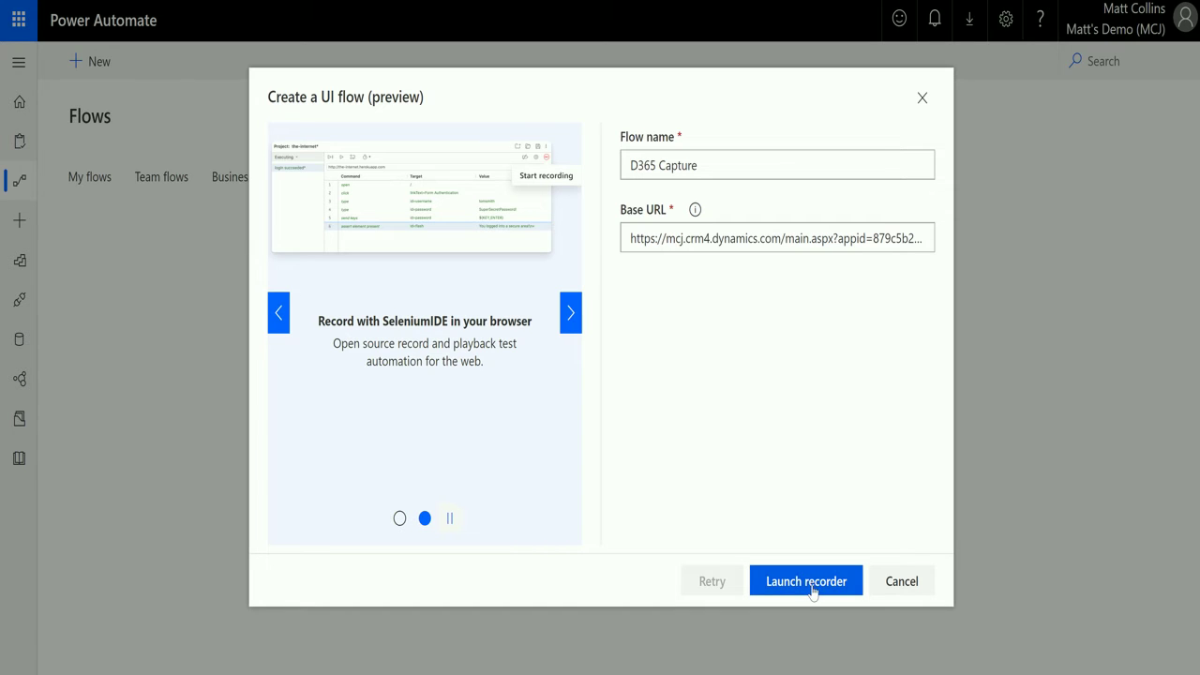
left_click(779, 583)
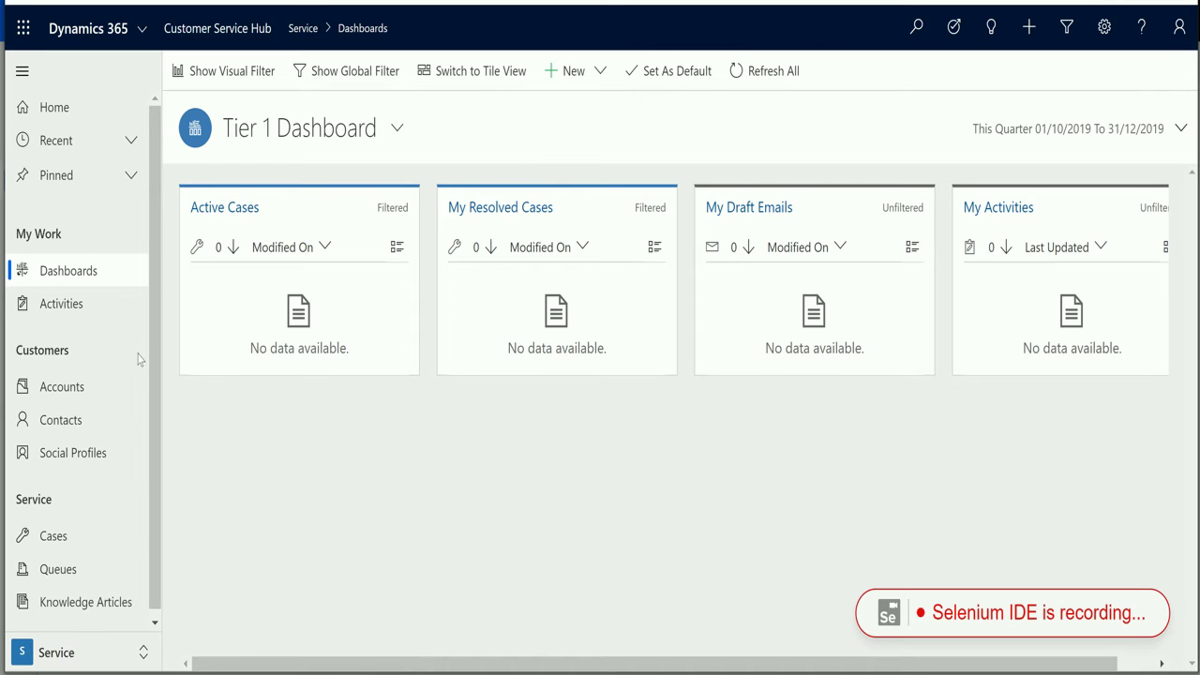
Step: Record the creation of a new account named Test 1 with a phone number, and save and close it
left_click(82, 387)
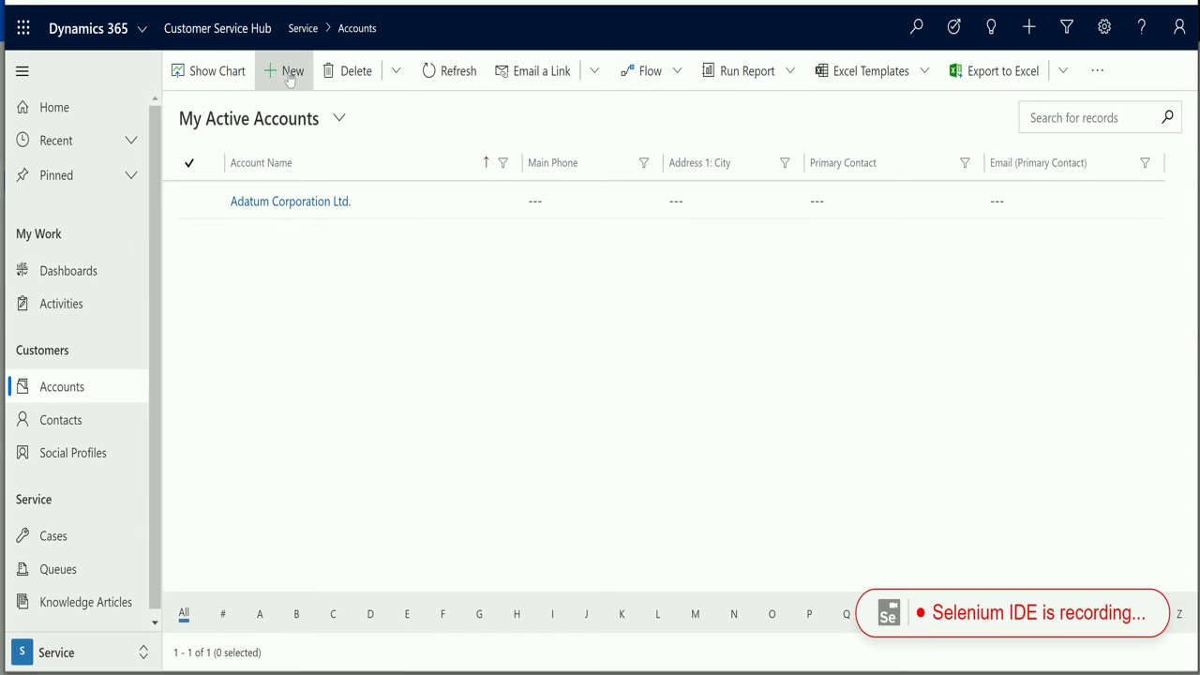
left_click(286, 72)
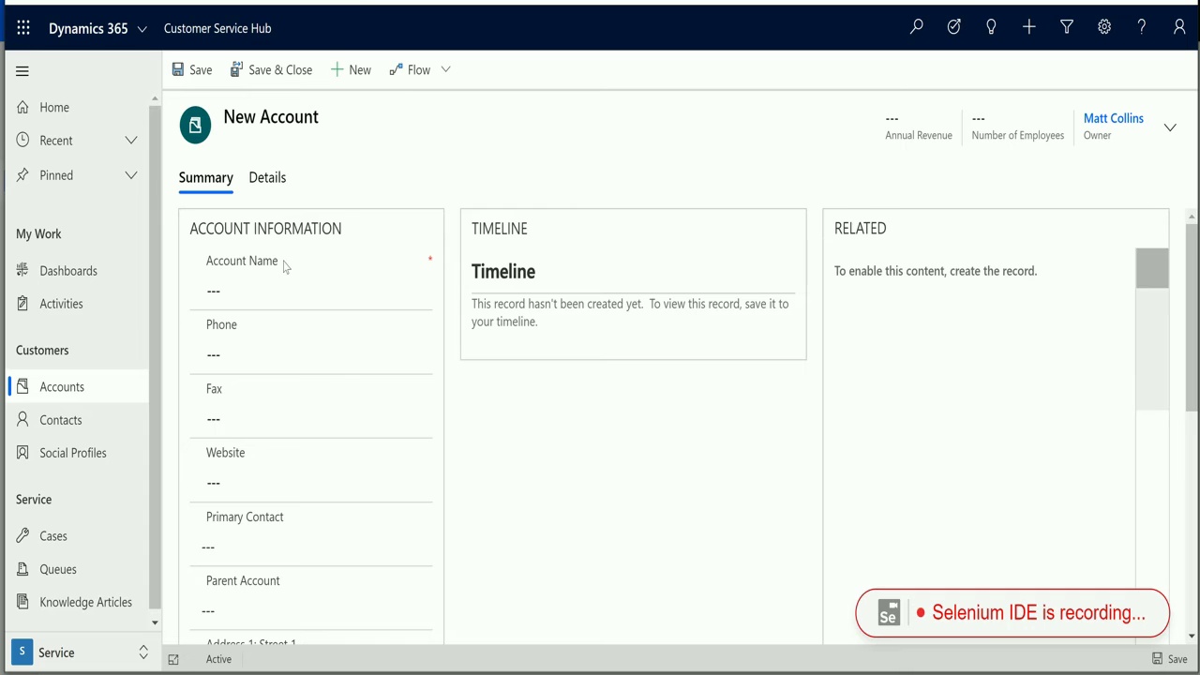
left_click(281, 289)
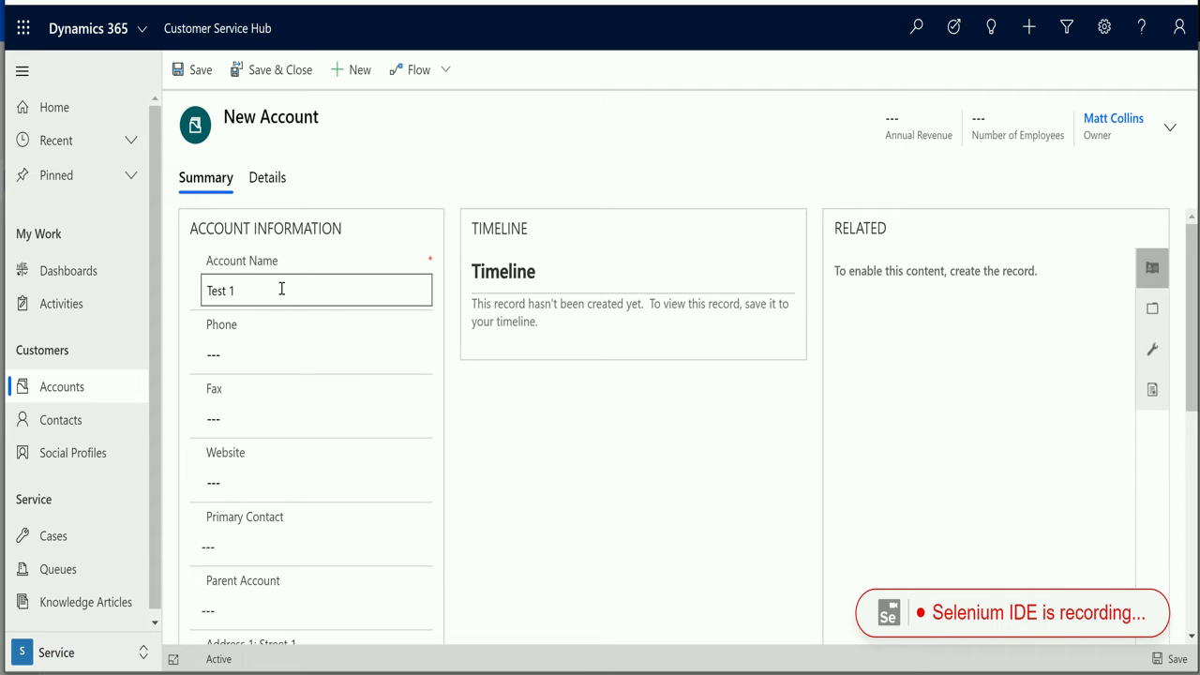
left_click(281, 349)
type("12")
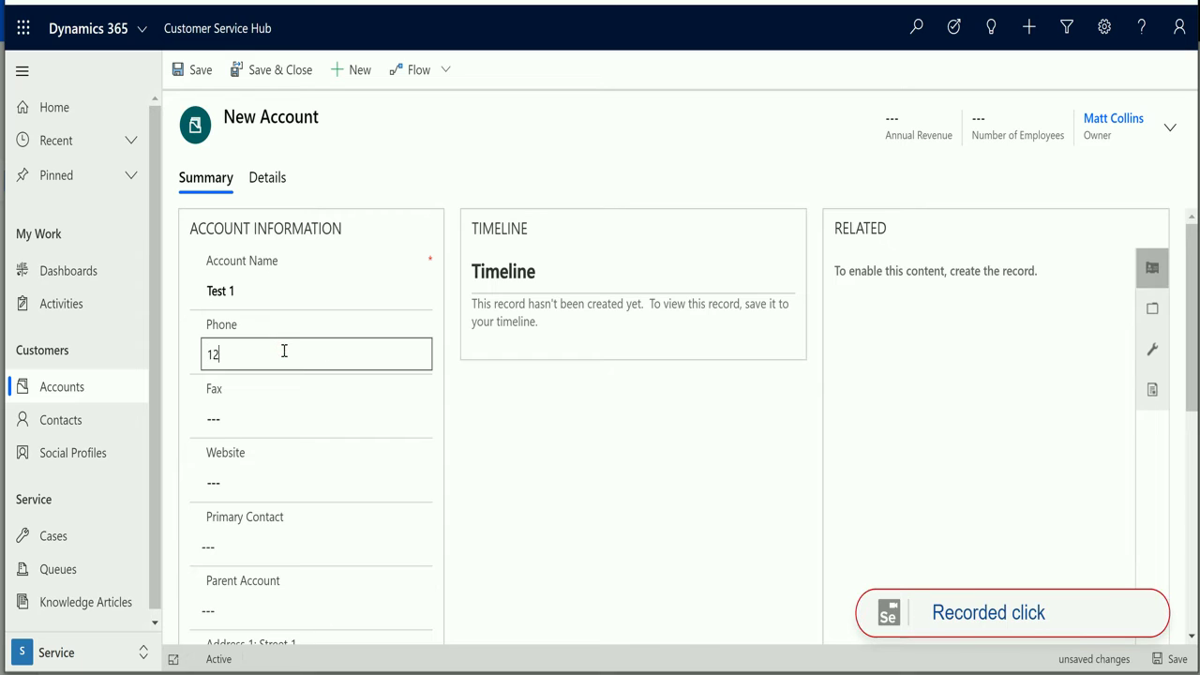
type("3456")
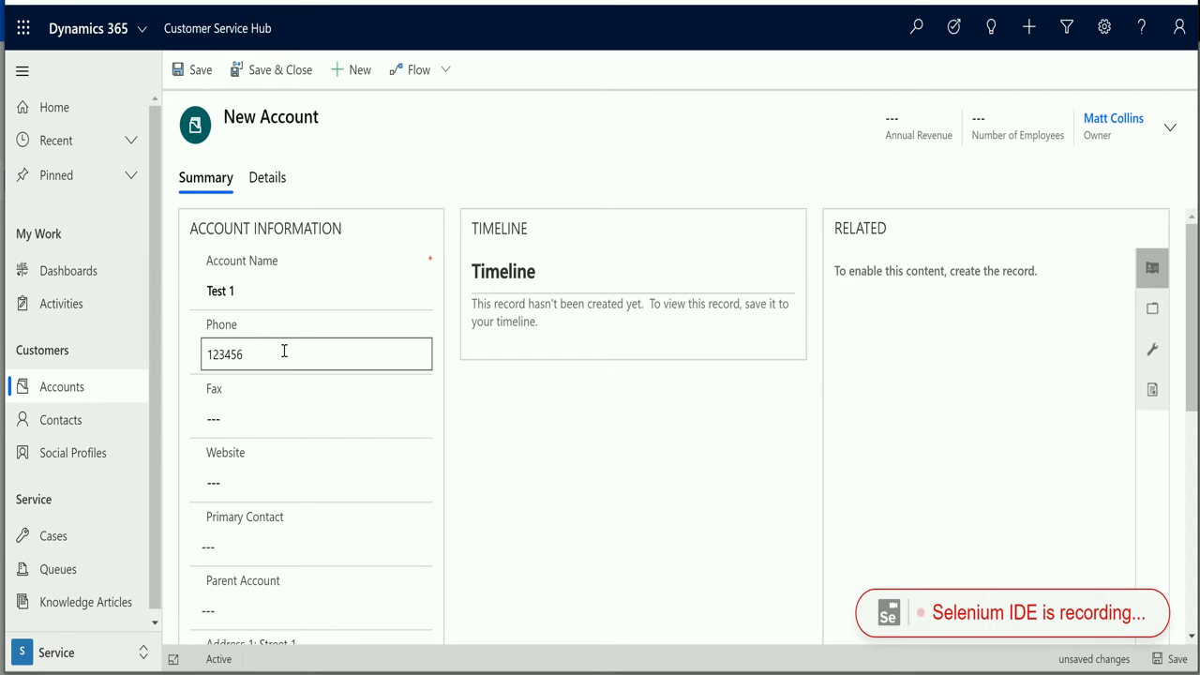
type("789")
left_click(288, 77)
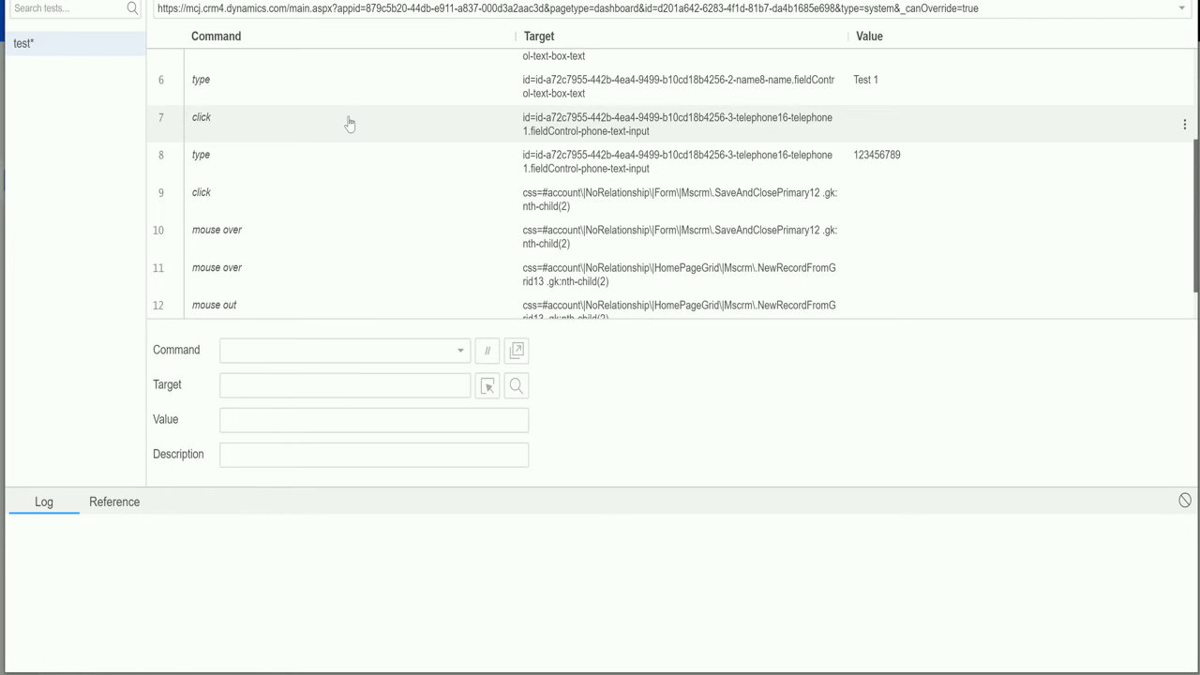
Step: Review the full list of recorded commands with their targets and values
scroll(366, 131, "up", 3)
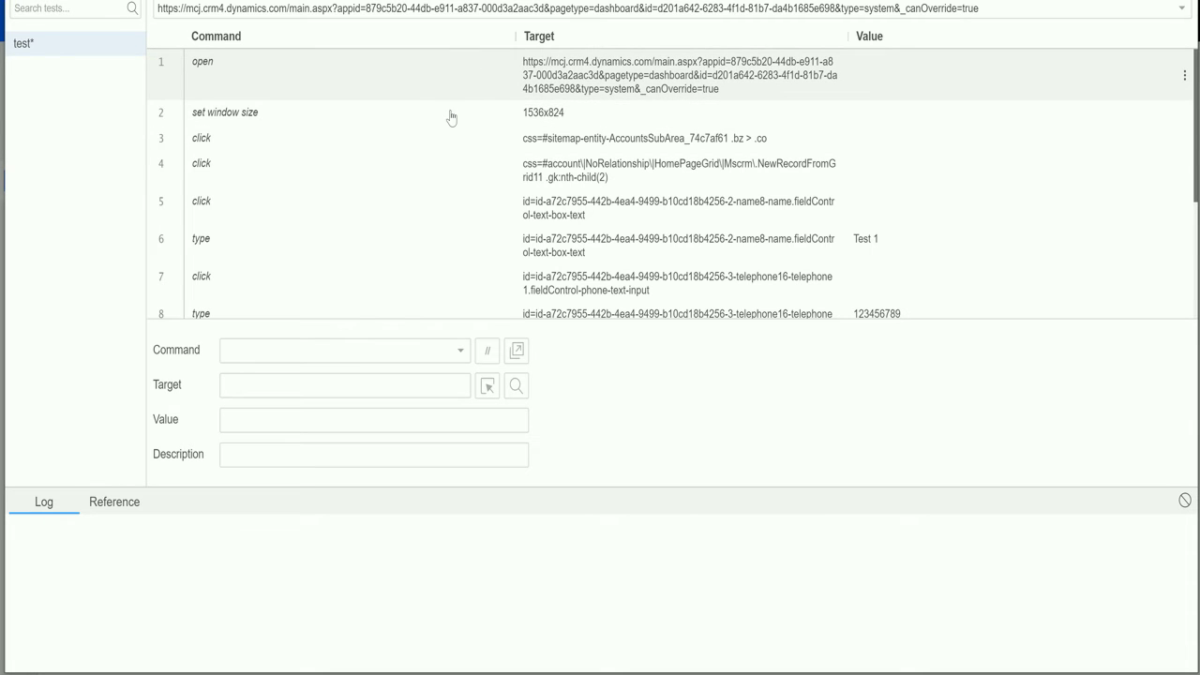
scroll(485, 166, "down", 5)
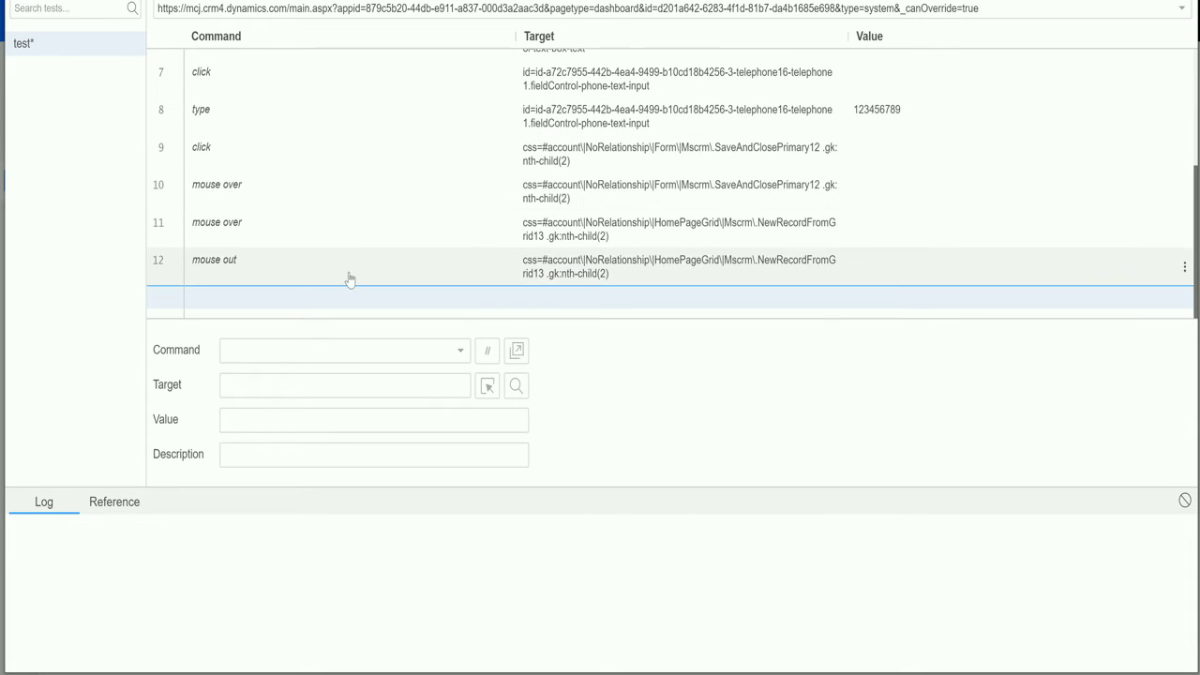
scroll(350, 272, "up", 5)
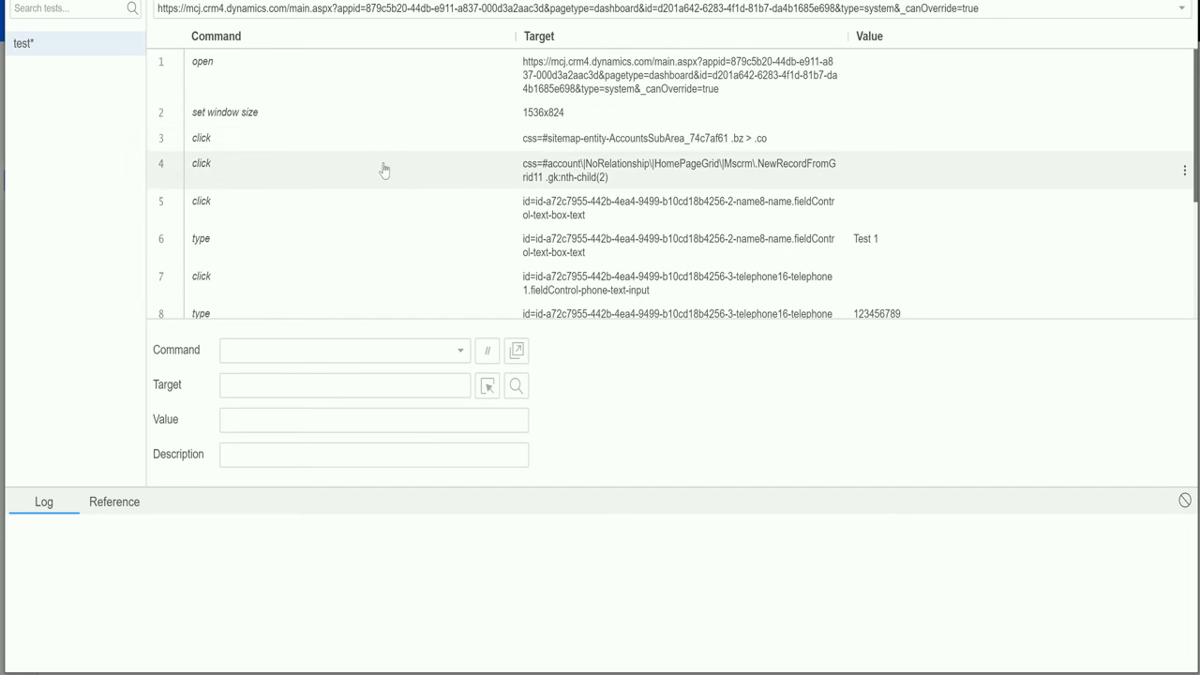
scroll(376, 175, "down", 2)
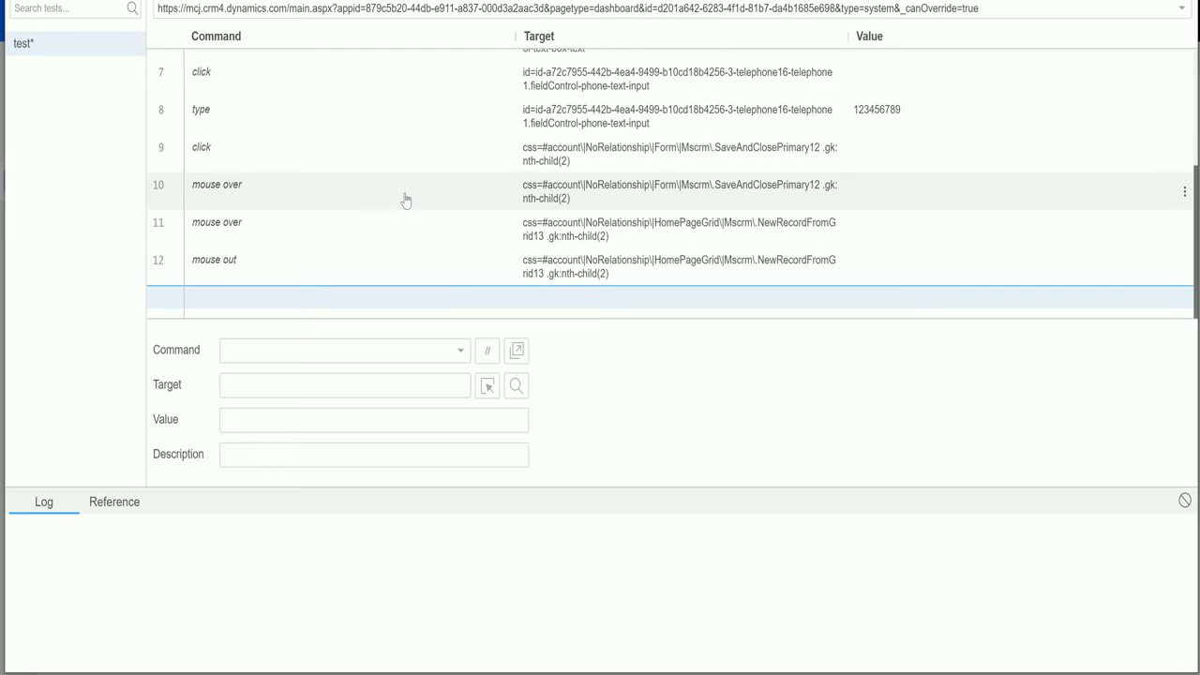
scroll(403, 199, "up", 5)
scroll(405, 200, "up", 1)
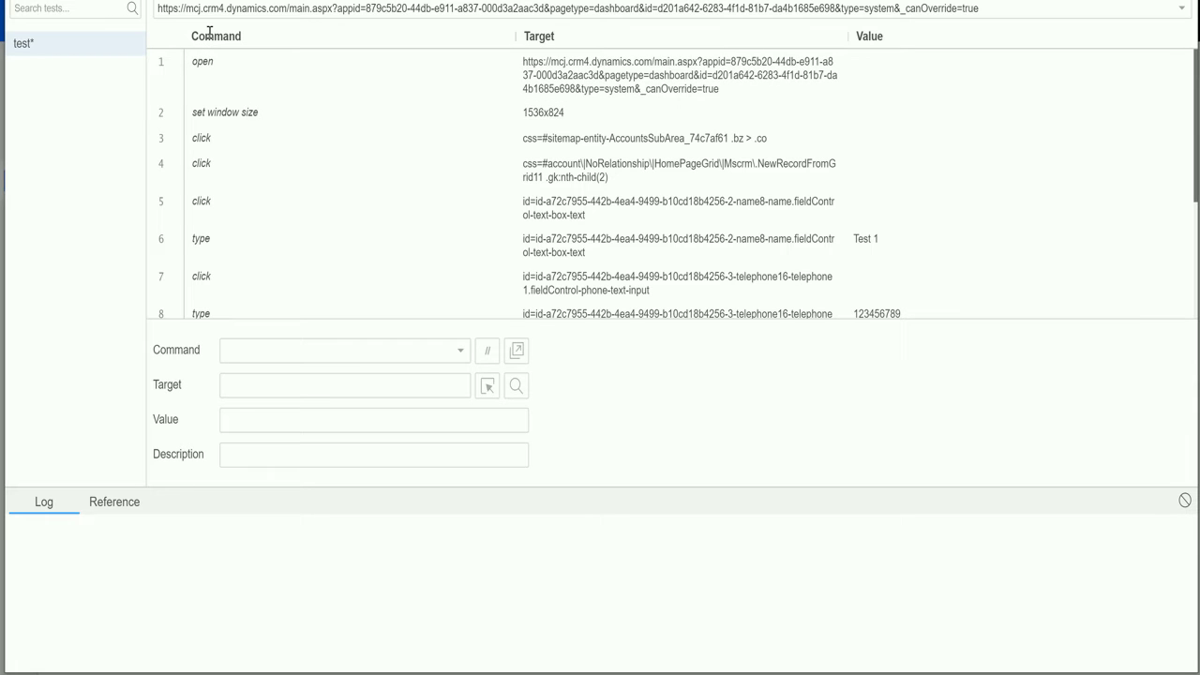
Step: Set the value of the recorded command that types the account name to Test 2
left_click(326, 242)
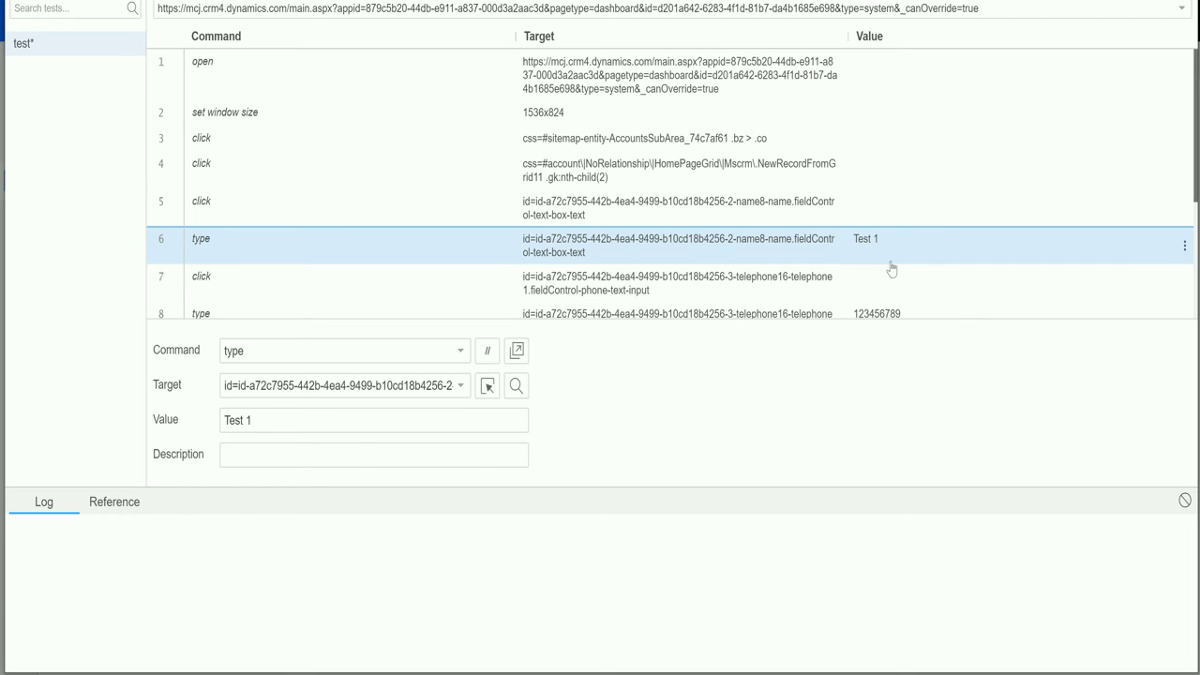
left_click(289, 420)
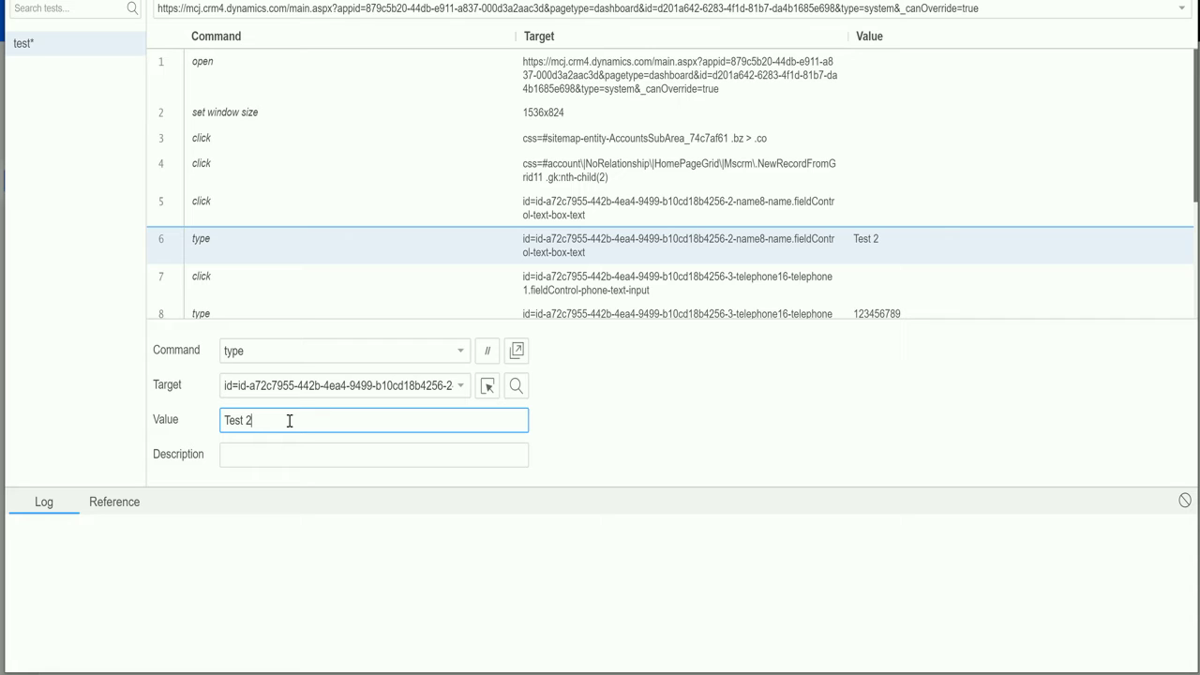
left_click(461, 175)
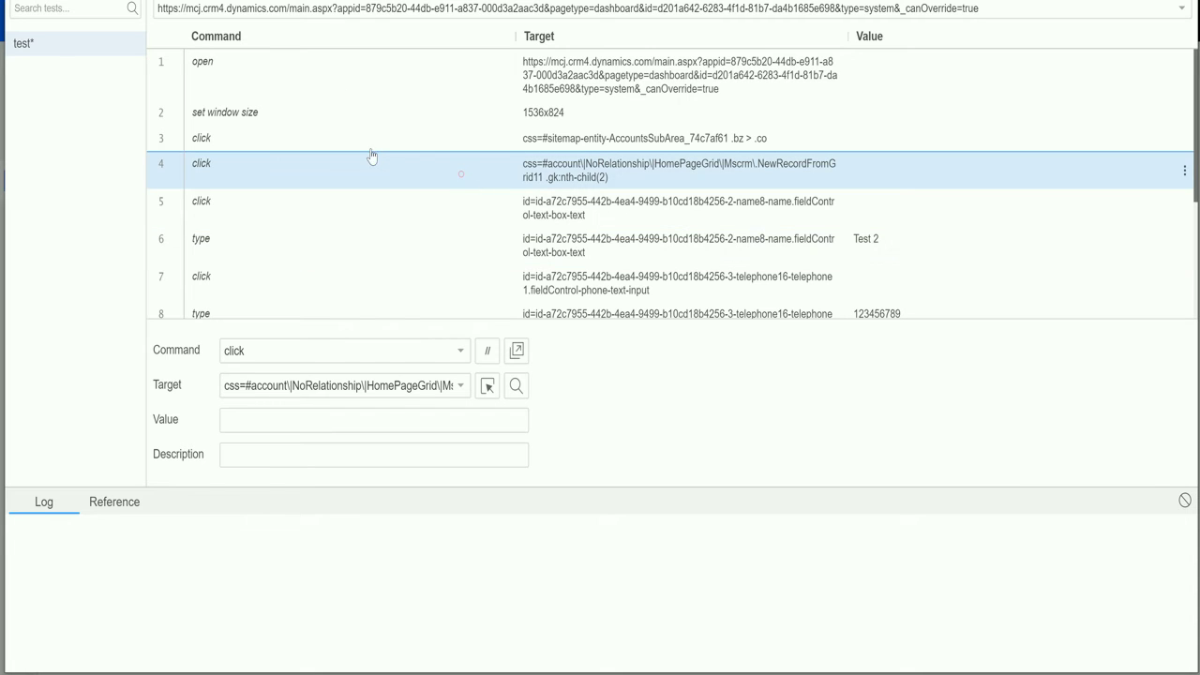
Step: Slow down the test execution speed and run all tests
left_click(349, 89)
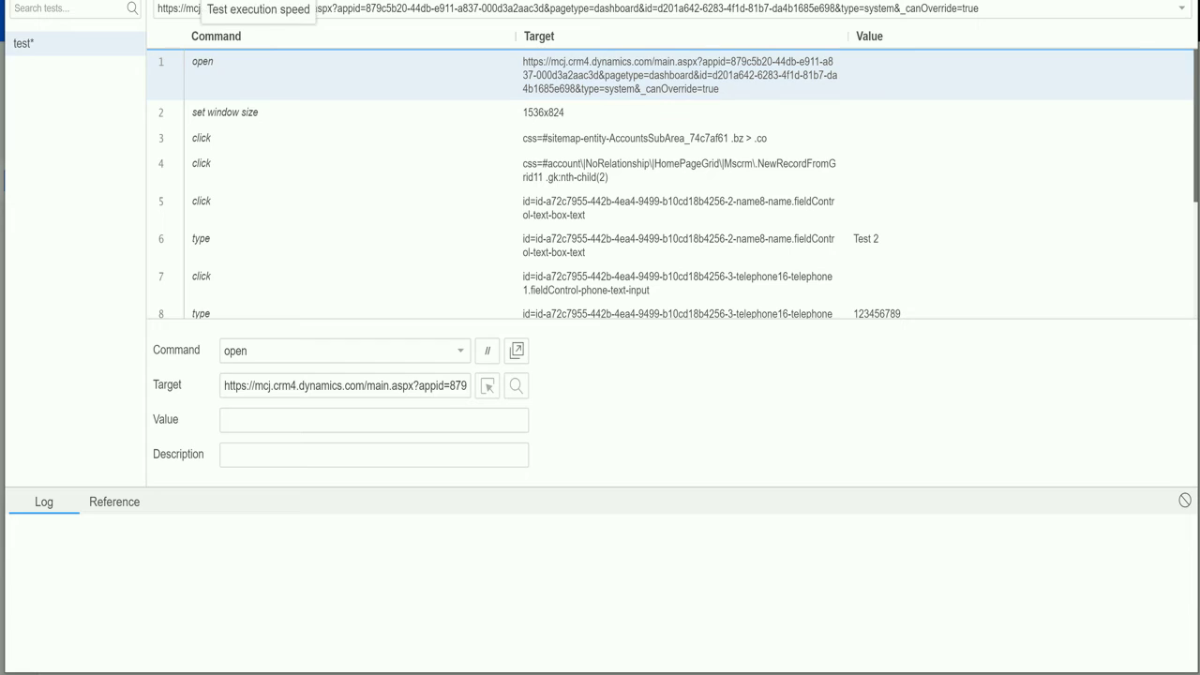
left_click(270, 13)
left_click_drag(259, 22, 261, 95)
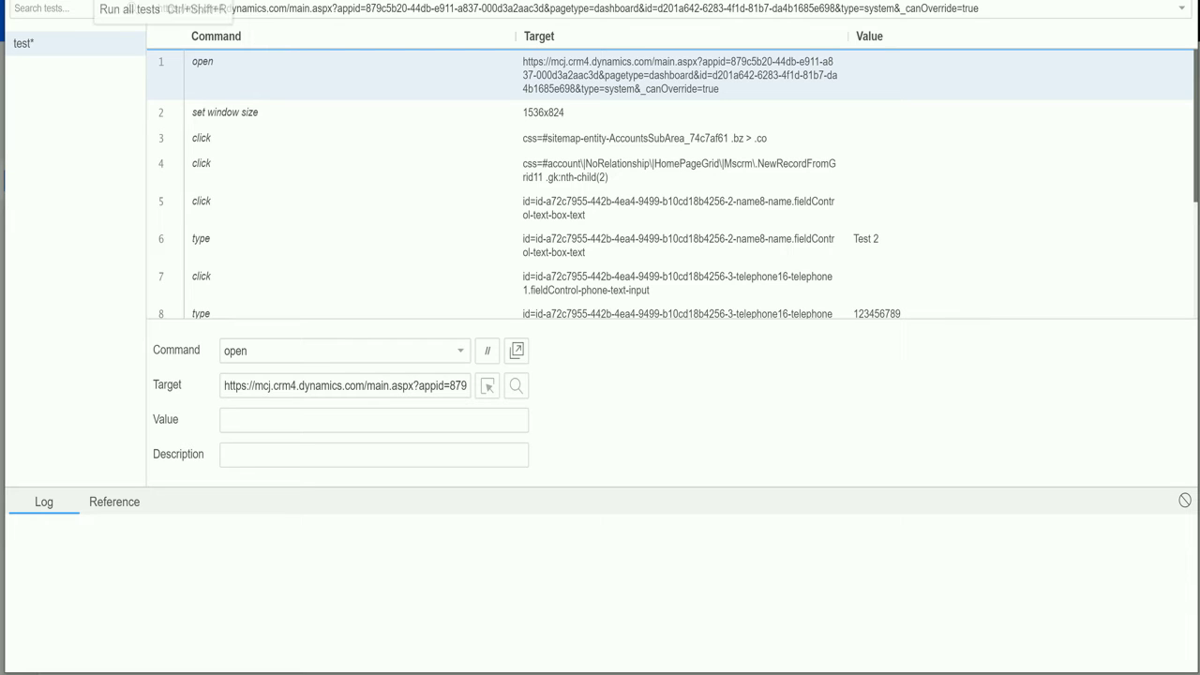
key("ctrl+shift+r")
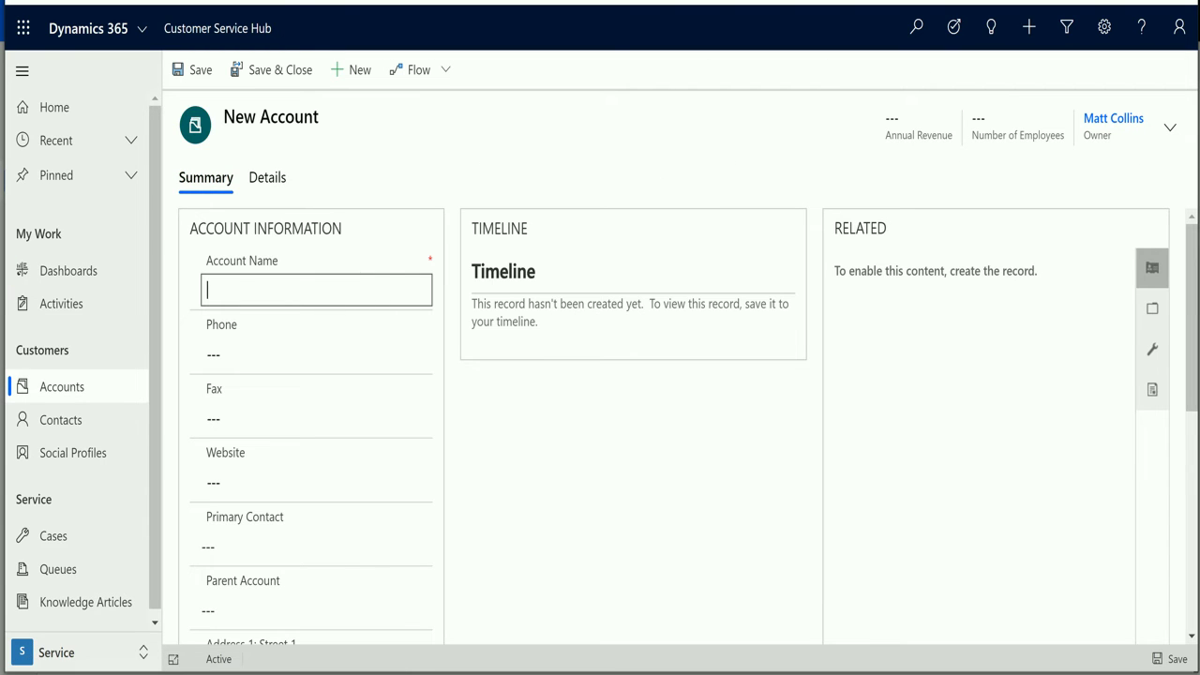
Step: Try to save a new account named Test 2 with the same phone number, and cancel the duplicate save
type("Test 2")
left_click(316, 354)
type("123456789")
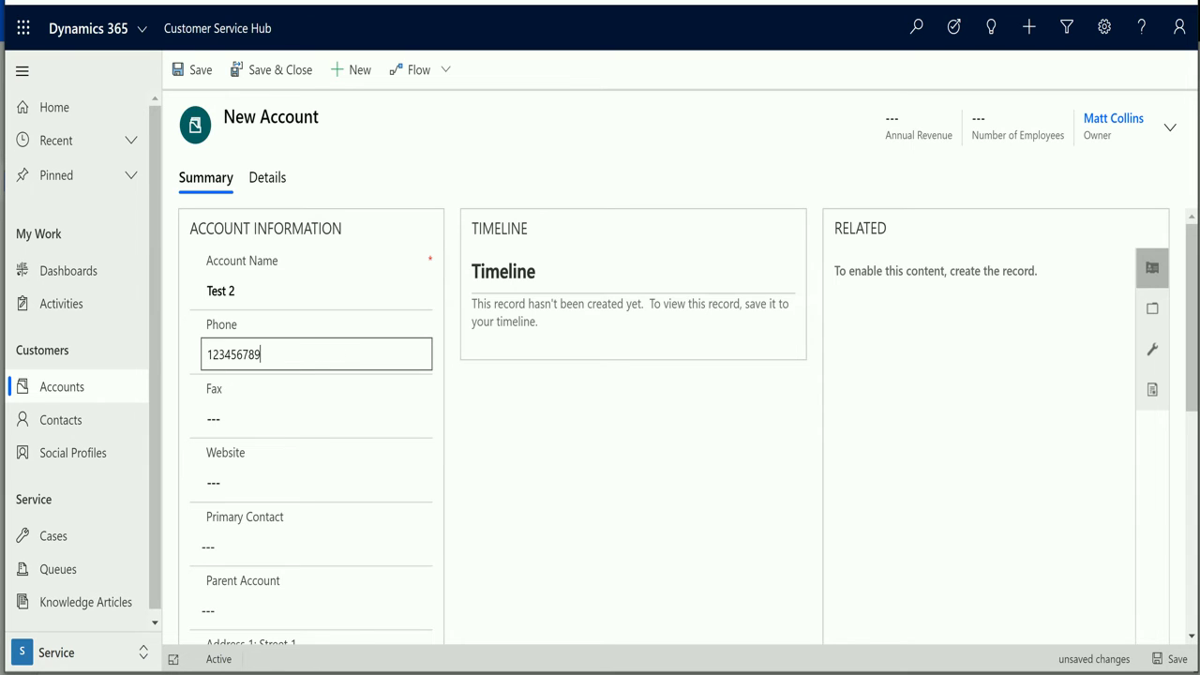
key("ctrl+s")
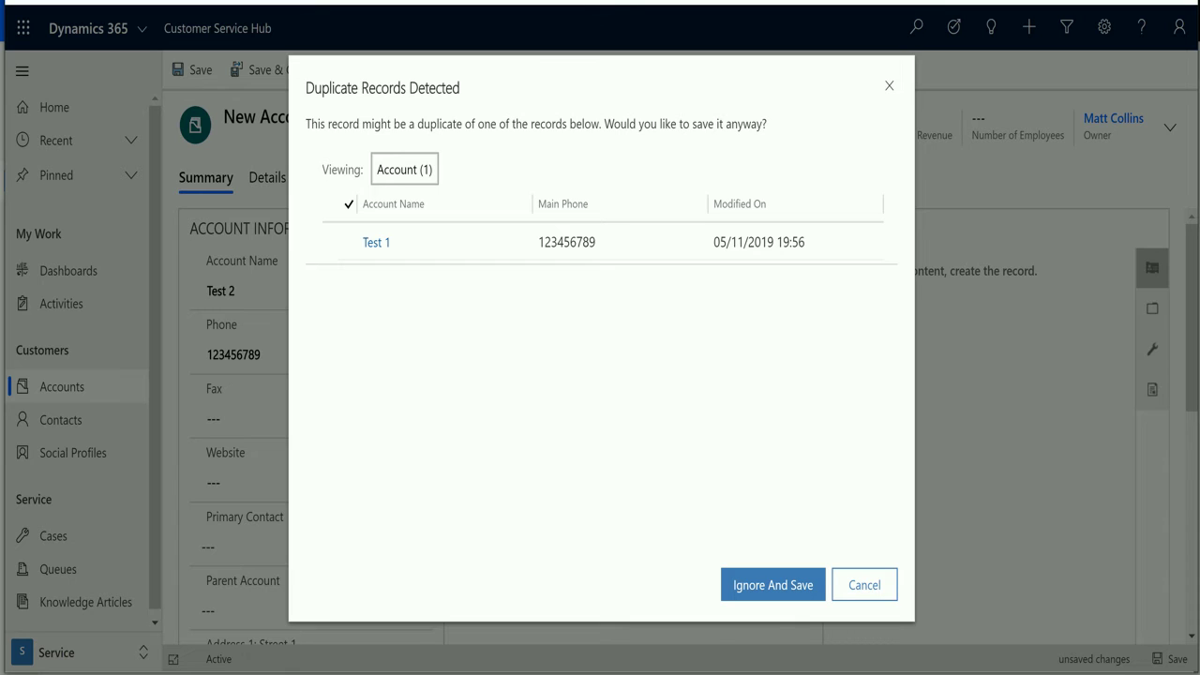
left_click(866, 582)
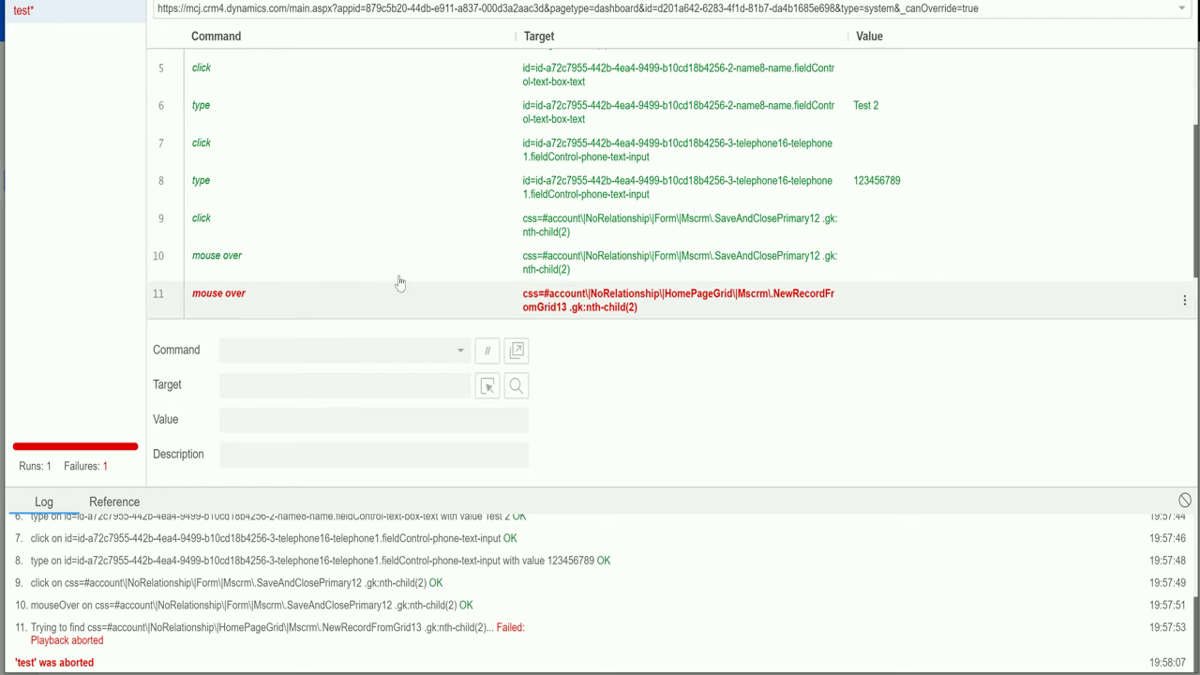
Step: Change the last digit to 1 in the value of the recorded command that types the phone number
left_click(901, 184)
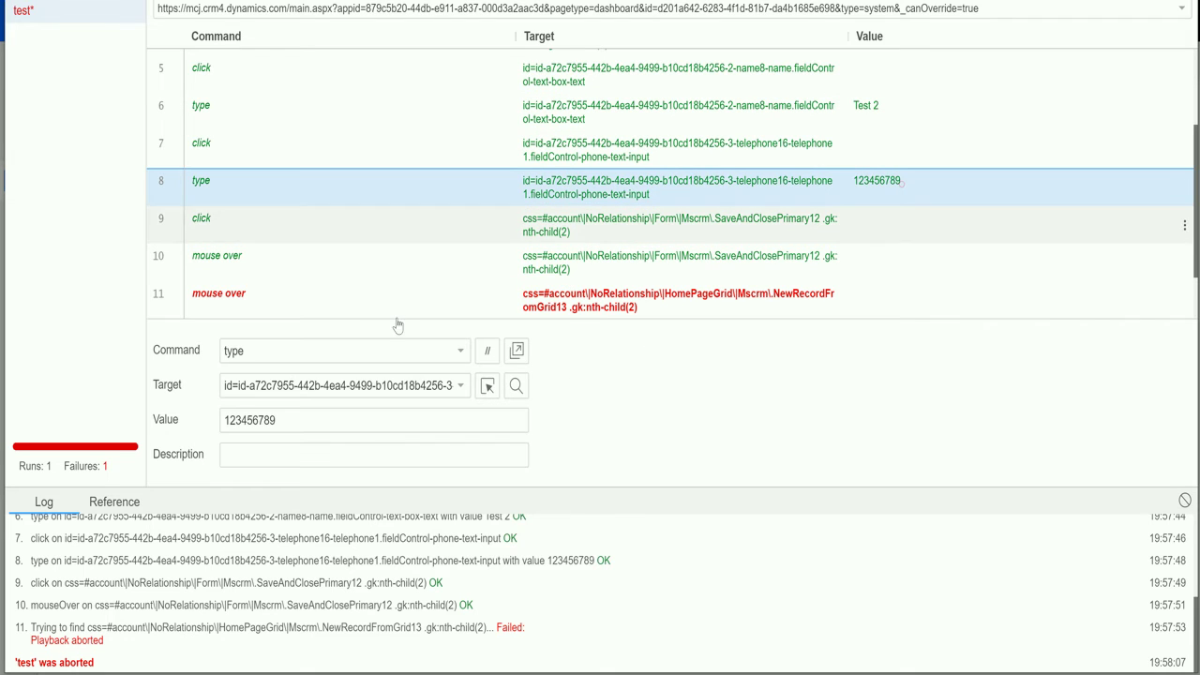
left_click(283, 420)
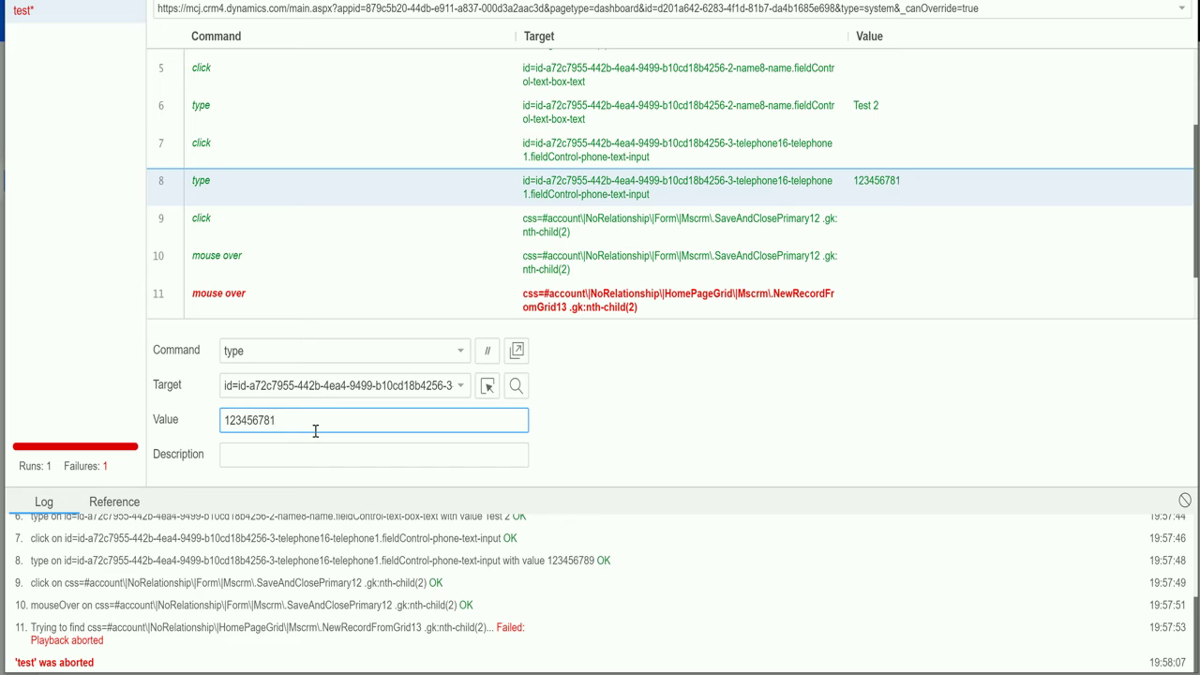
scroll(226, 84, "up", 3)
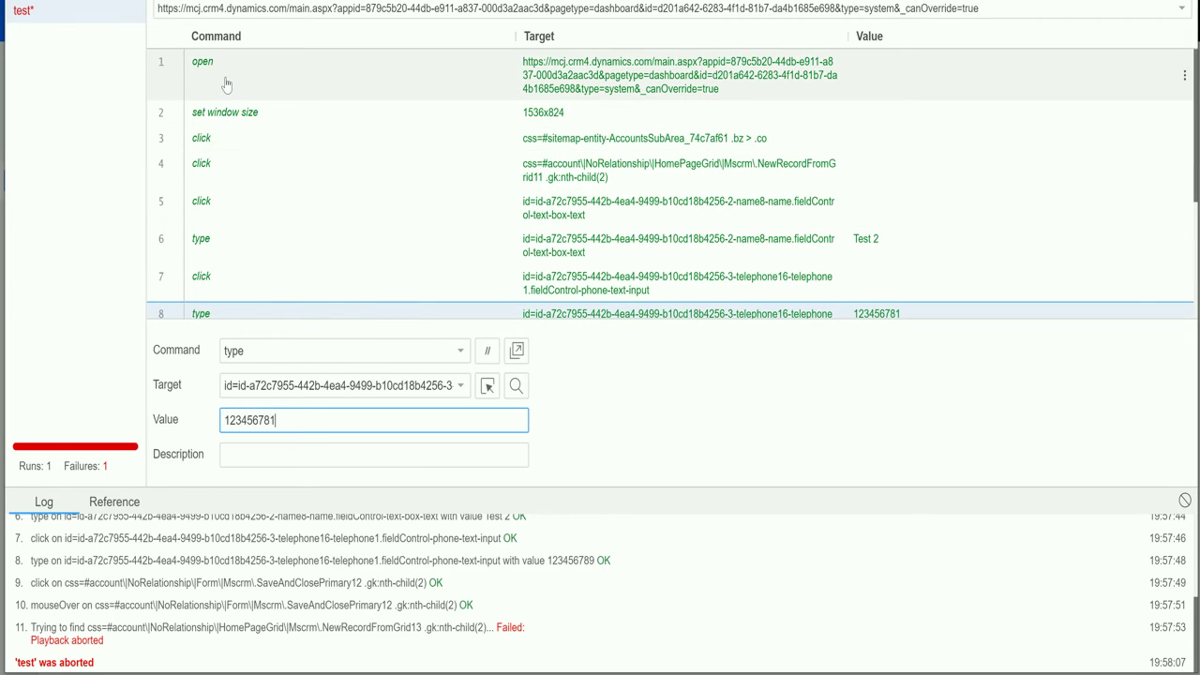
Step: Select the test's open command, then leave the unsaved new account page in Dynamics 365, discarding its changes
left_click(226, 84)
mouse_move(662, 622)
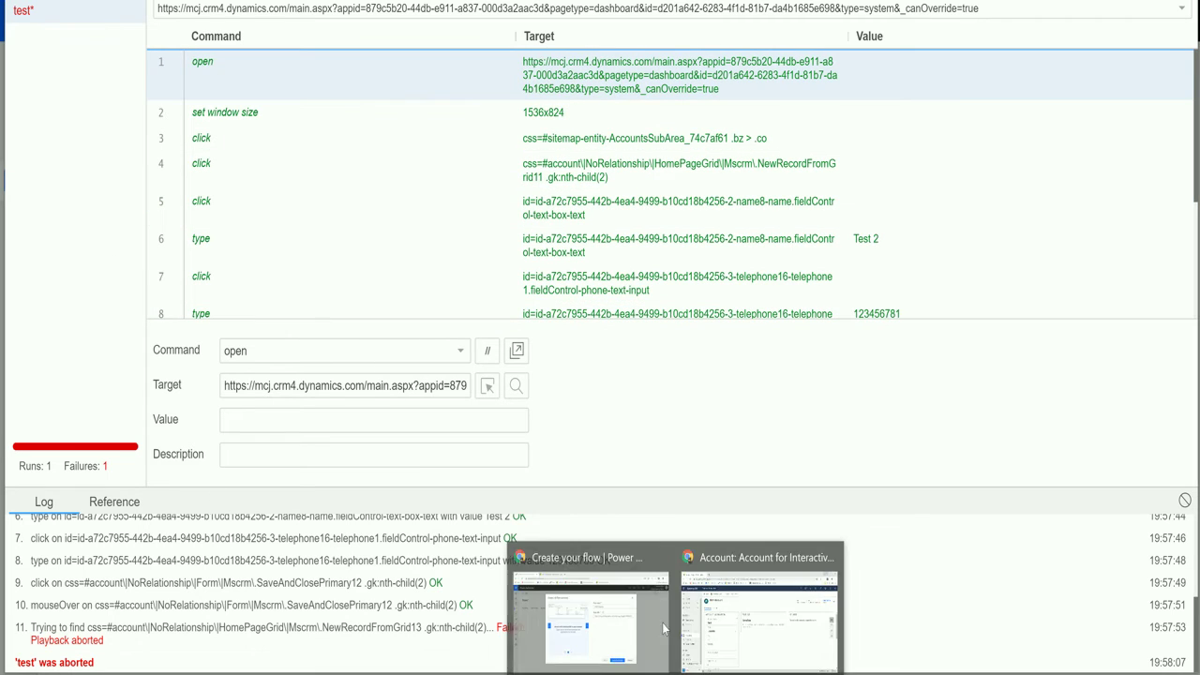
left_click(802, 589)
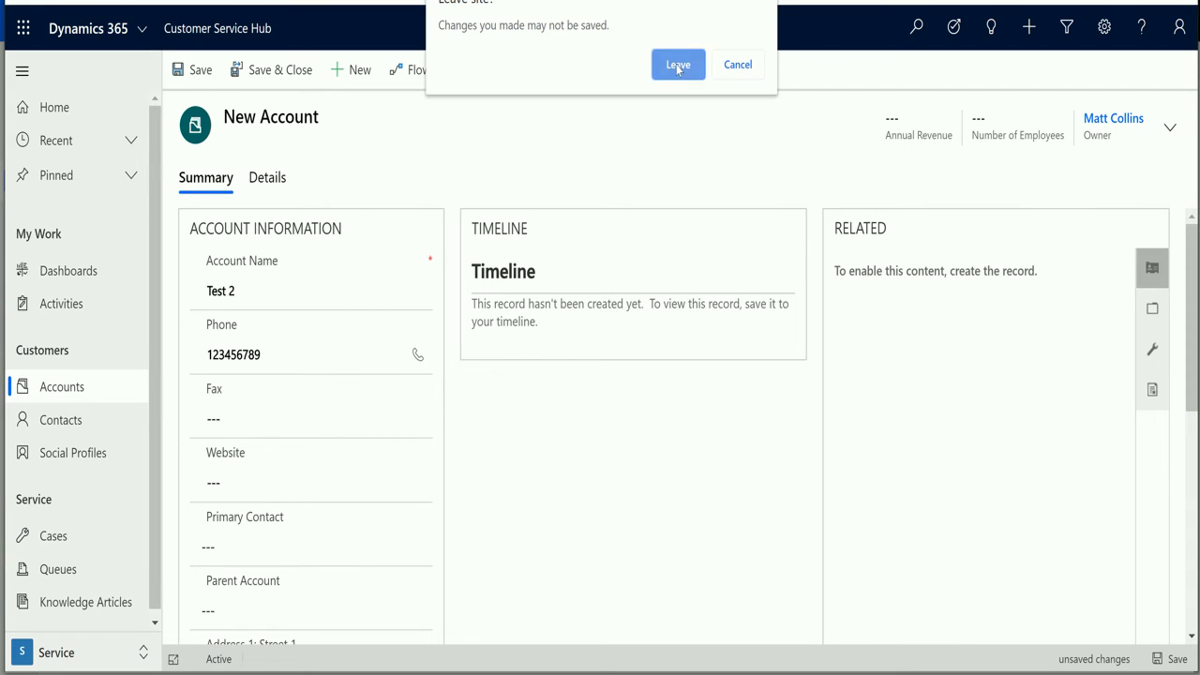
left_click(678, 68)
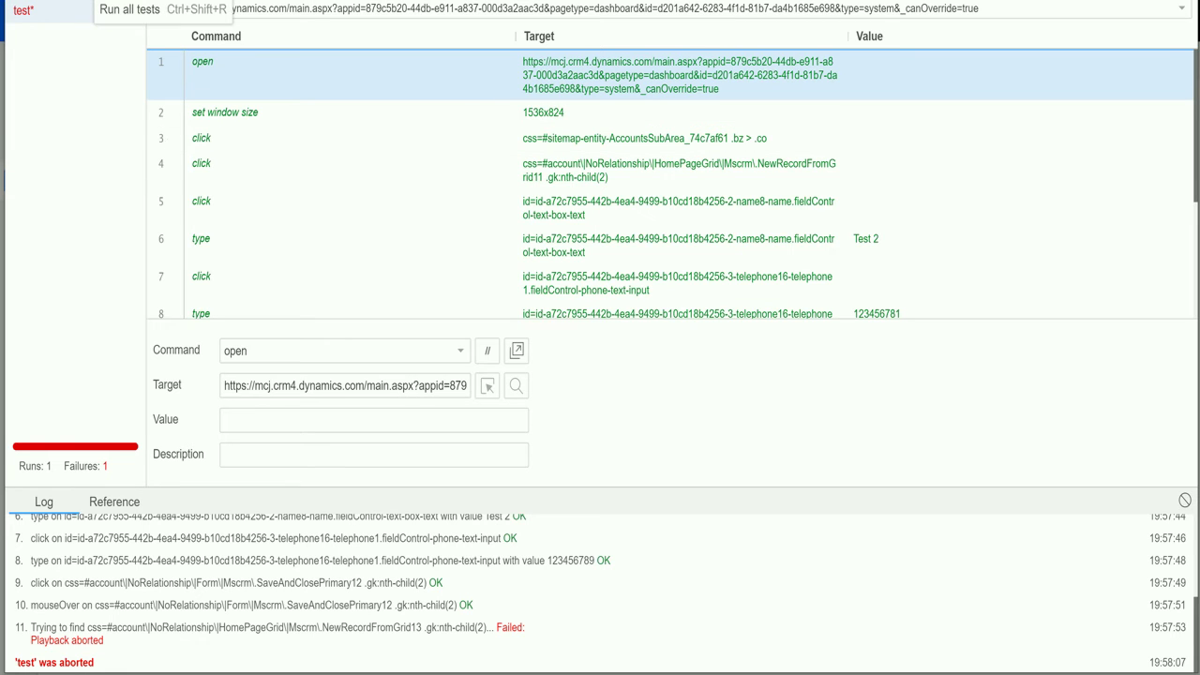
Step: Run all tests again to replay creating and saving the account Test 2 with the edited phone number
key("ctrl+shift+r")
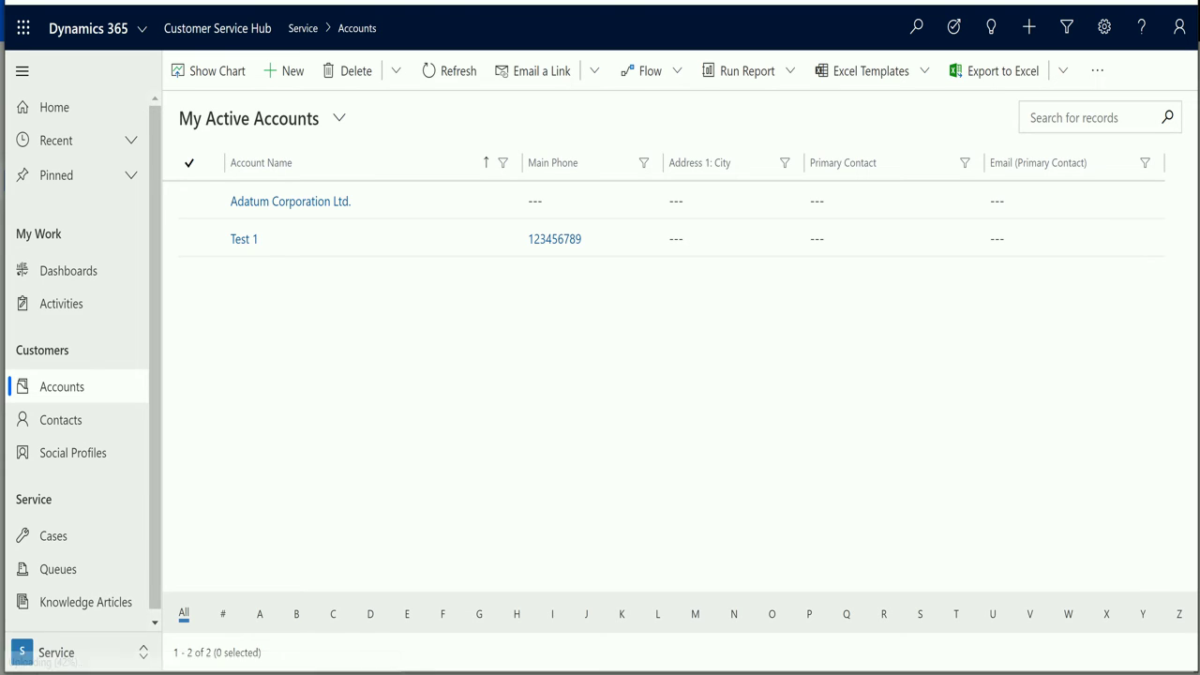
left_click(316, 290)
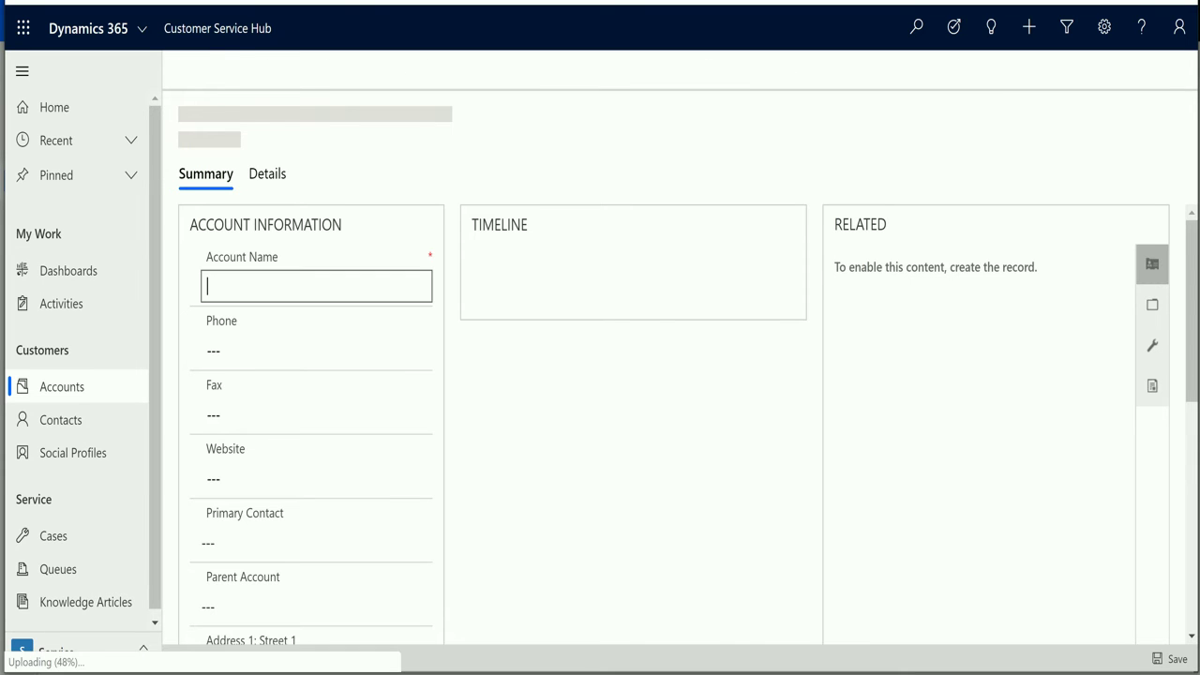
type("Test 2")
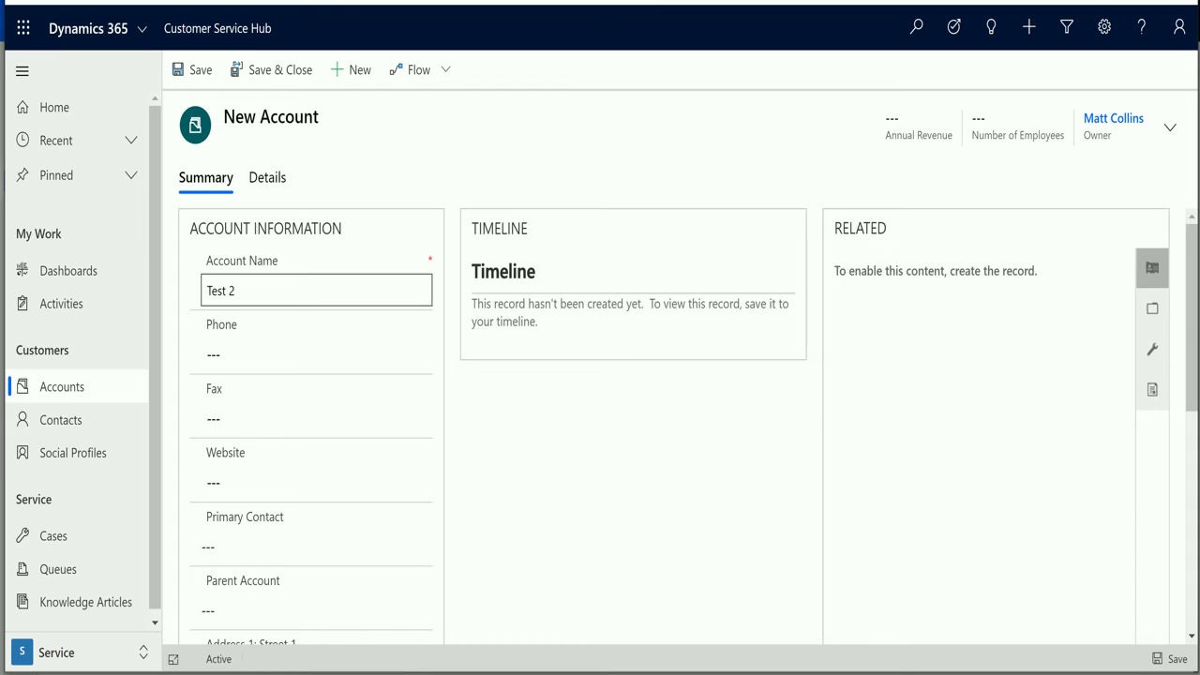
left_click(316, 354)
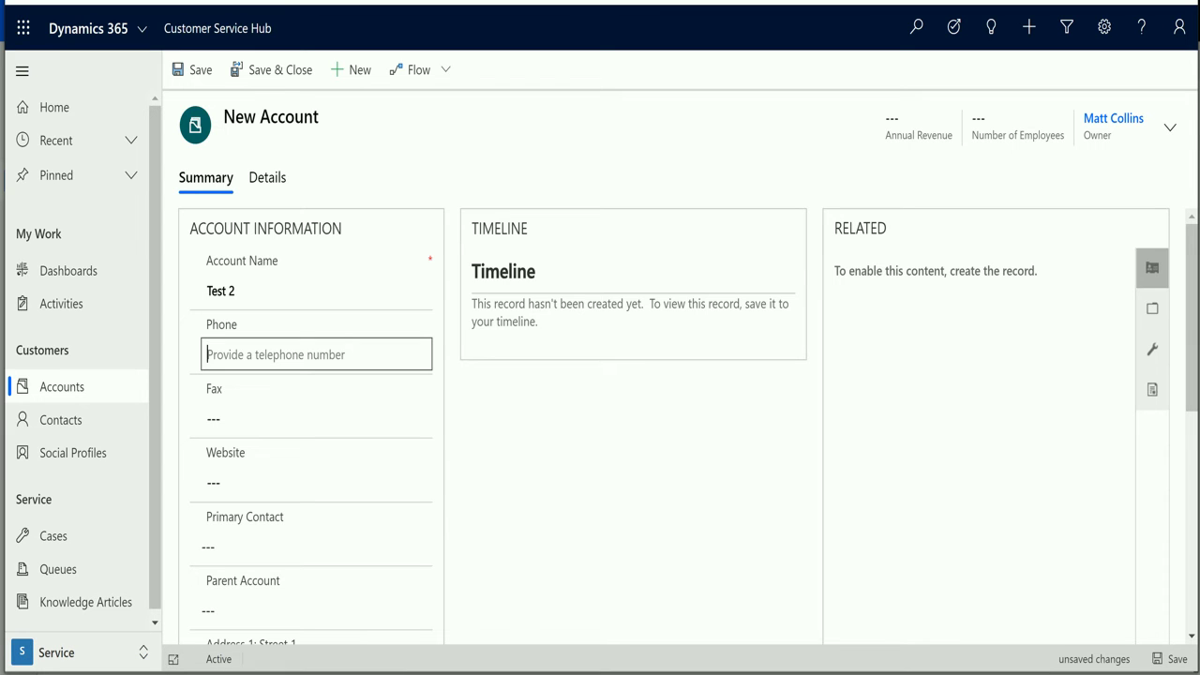
type("123456781")
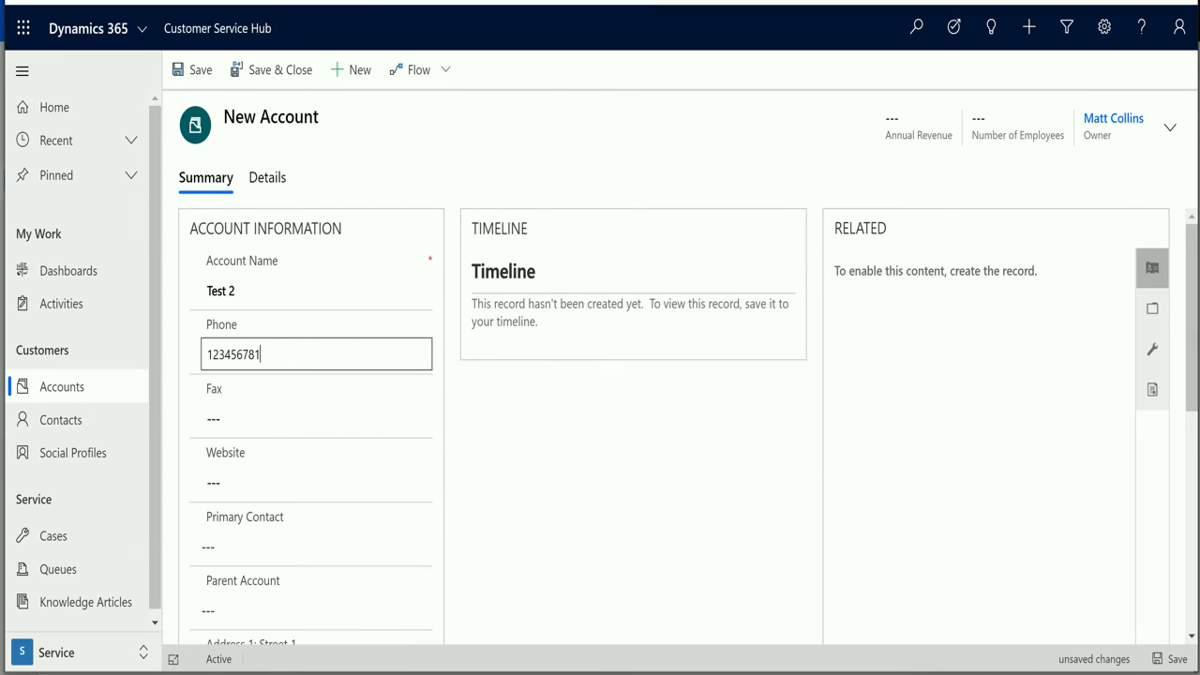
key("alt+s")
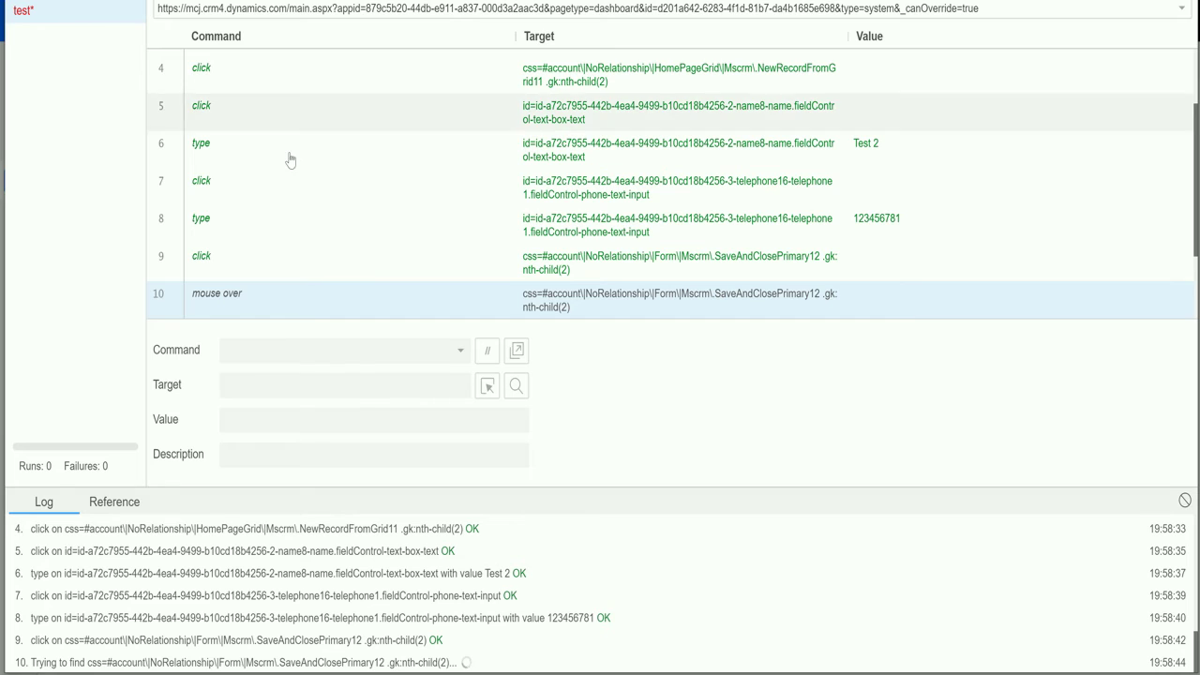
scroll(278, 209, "up", 3)
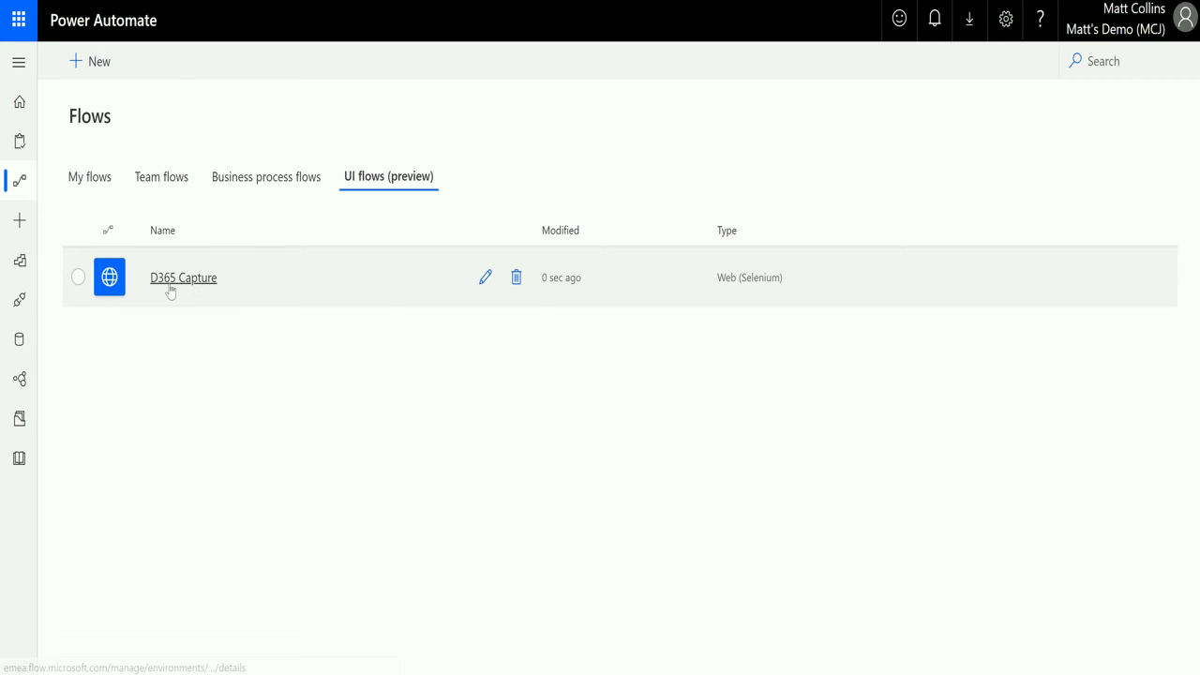
Step: Reopen the D365 Capture flow, inspect the recorded command that types the account name, and leave without saving
left_click(480, 292)
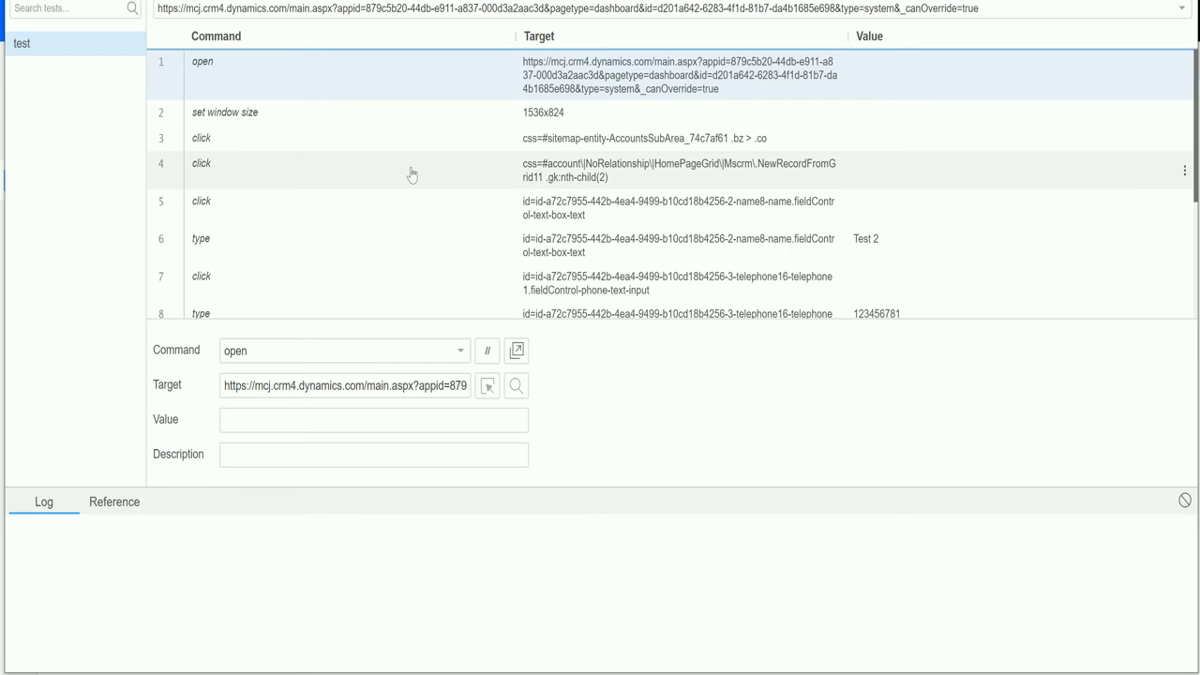
scroll(394, 248, "down", 1)
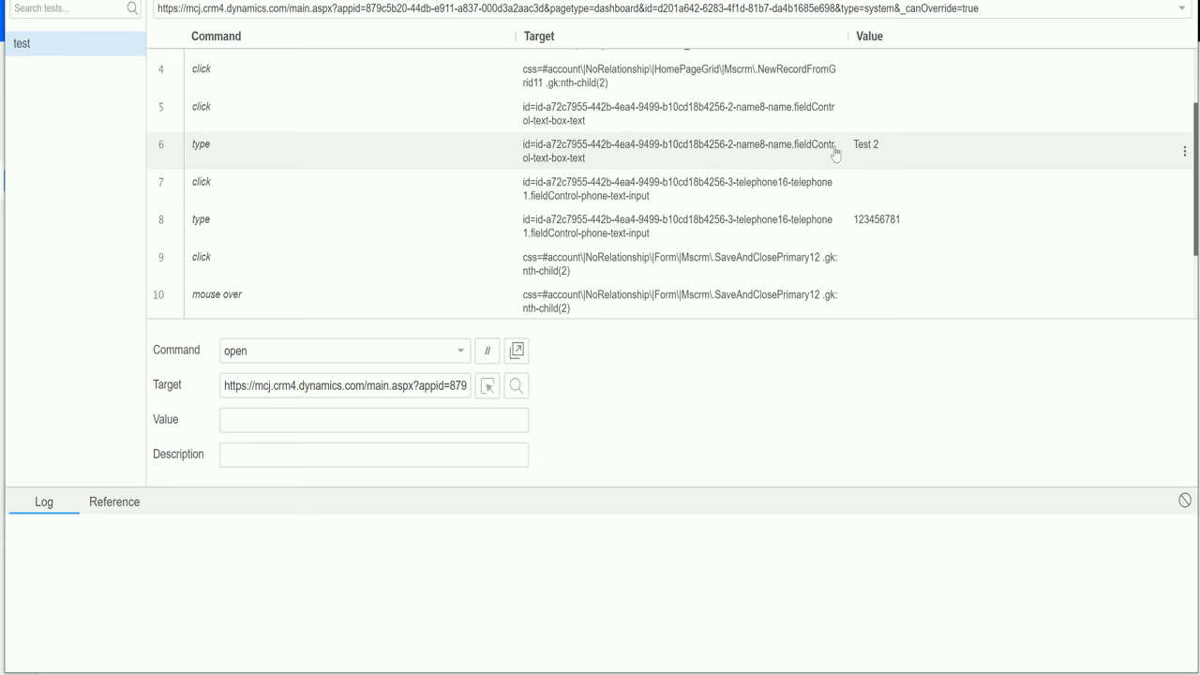
left_click_drag(281, 150, 221, 143)
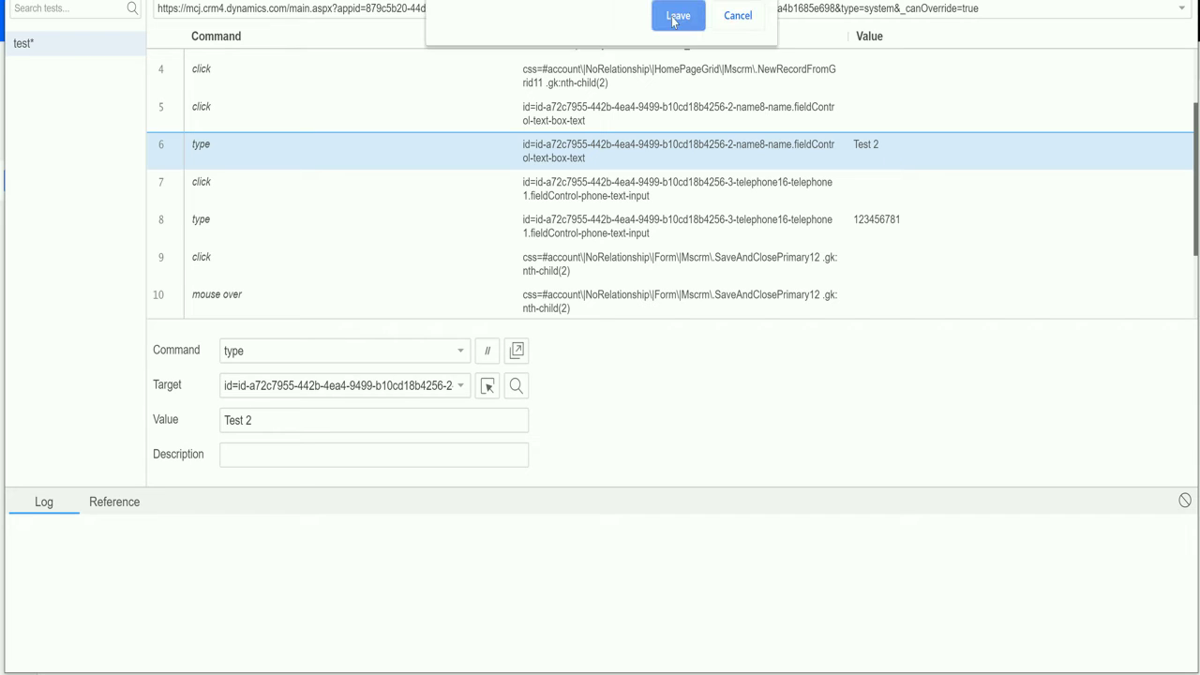
left_click(669, 16)
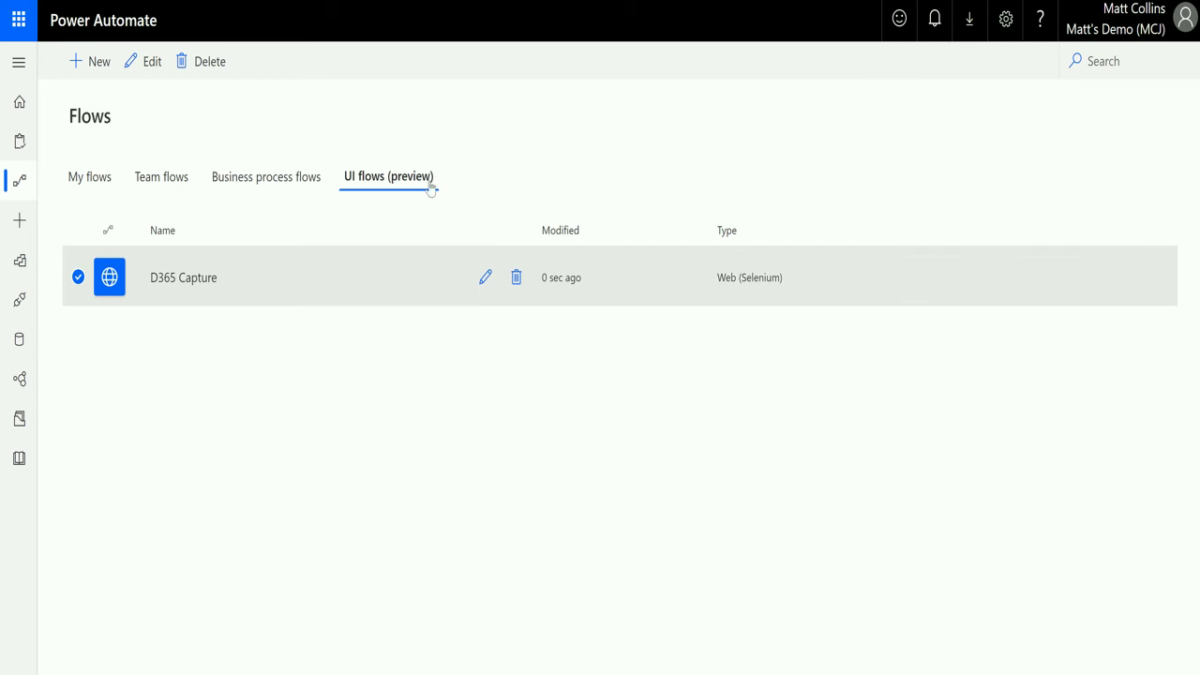
Step: Create a new desktop app UI flow named Calculate
left_click(99, 63)
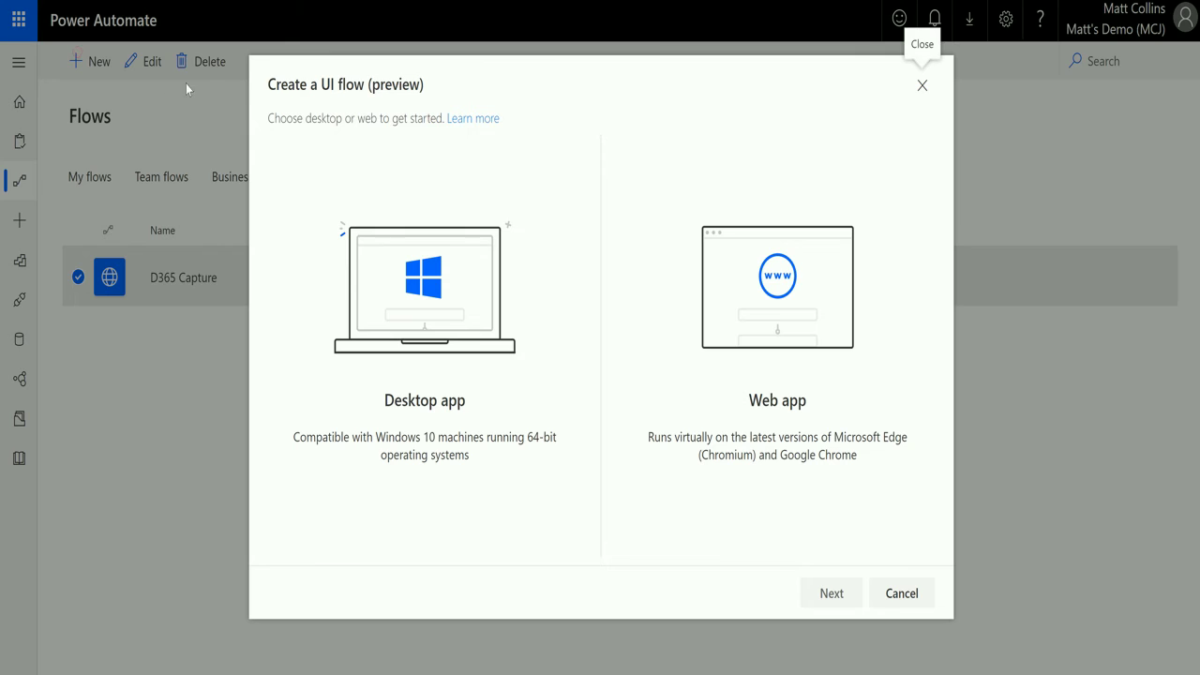
left_click(443, 326)
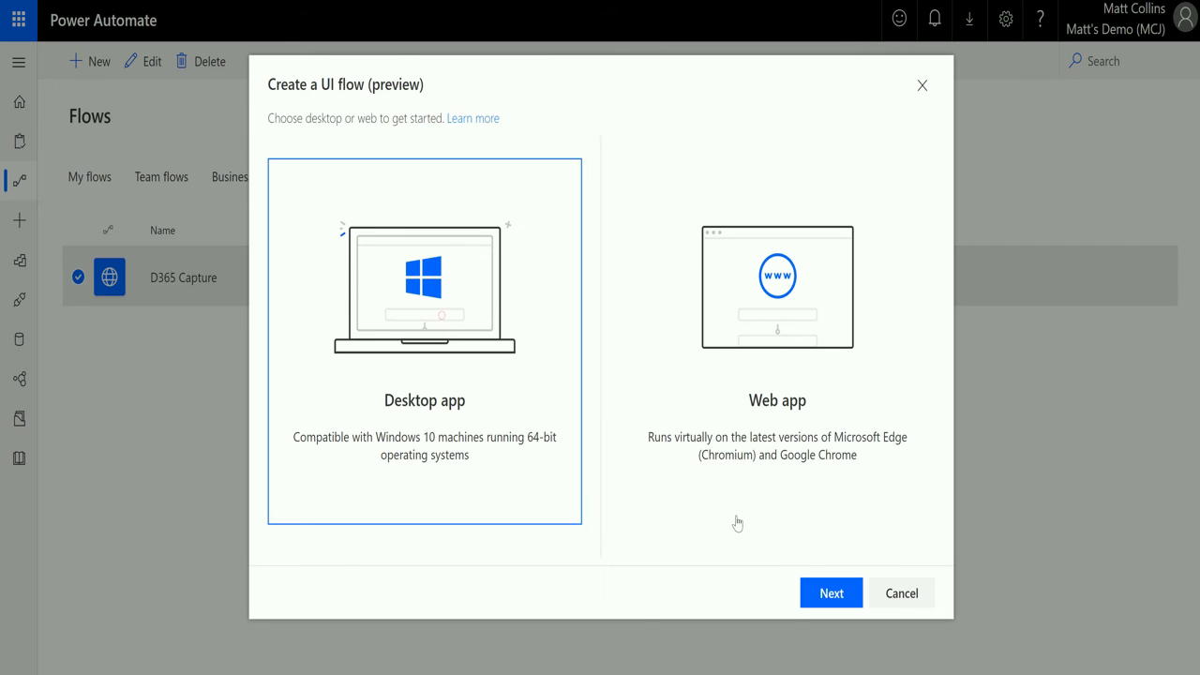
left_click(831, 595)
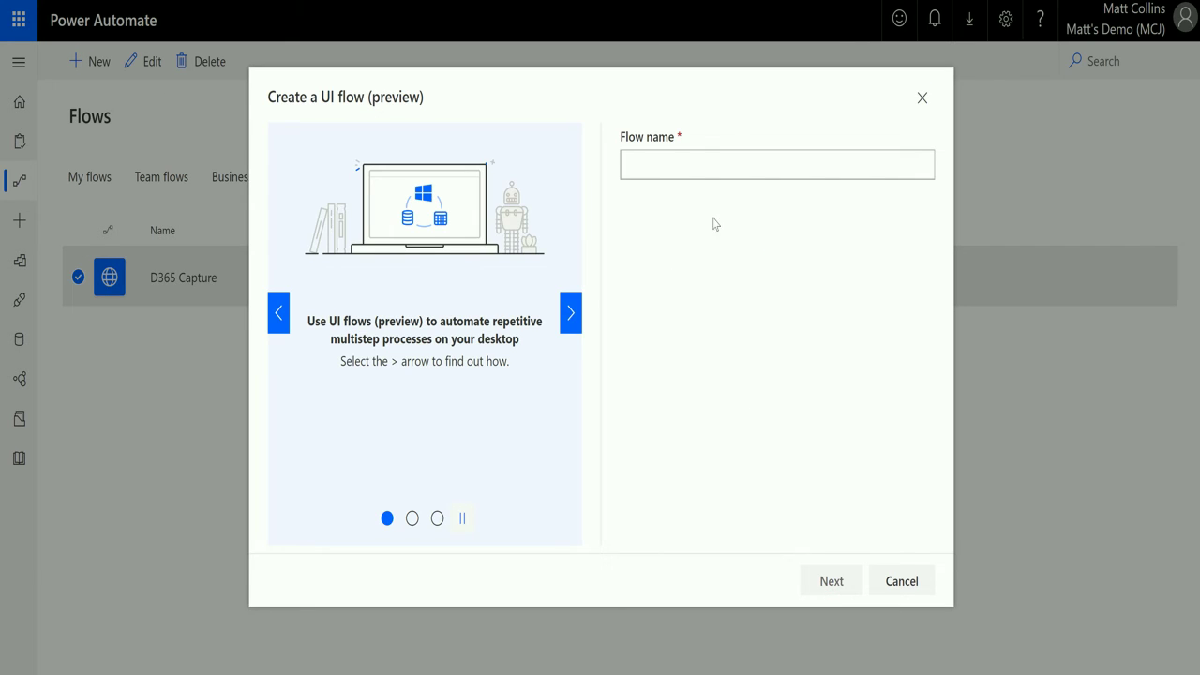
left_click(703, 165)
type("Calculate")
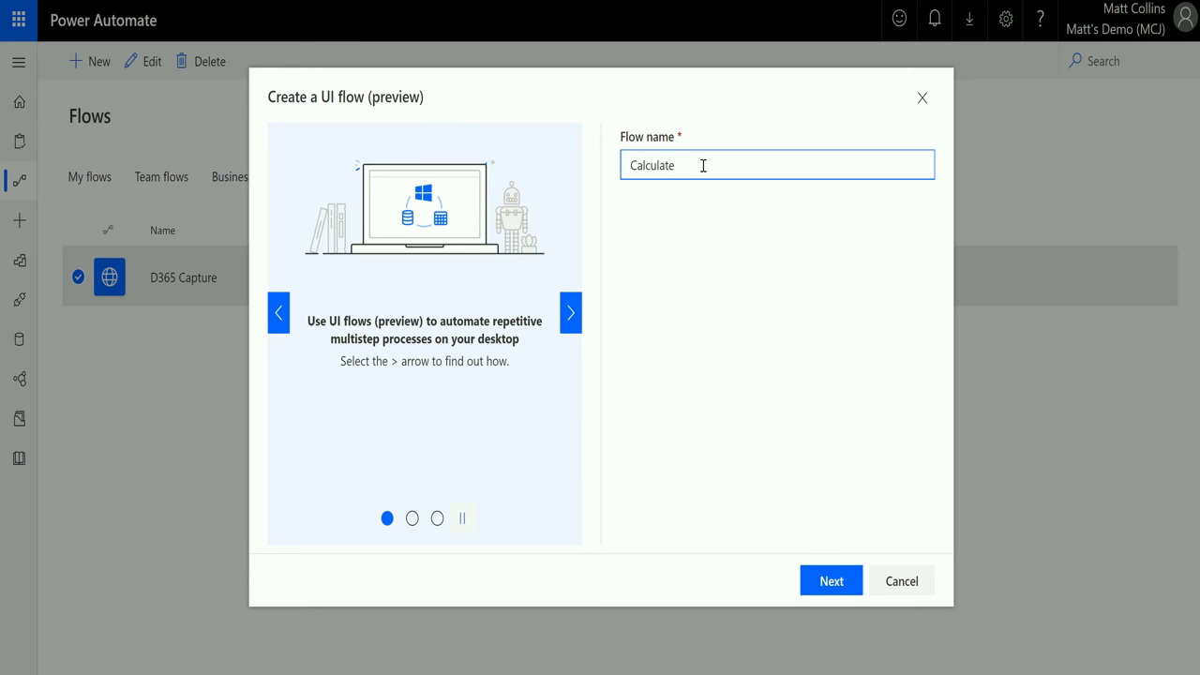
left_click(830, 582)
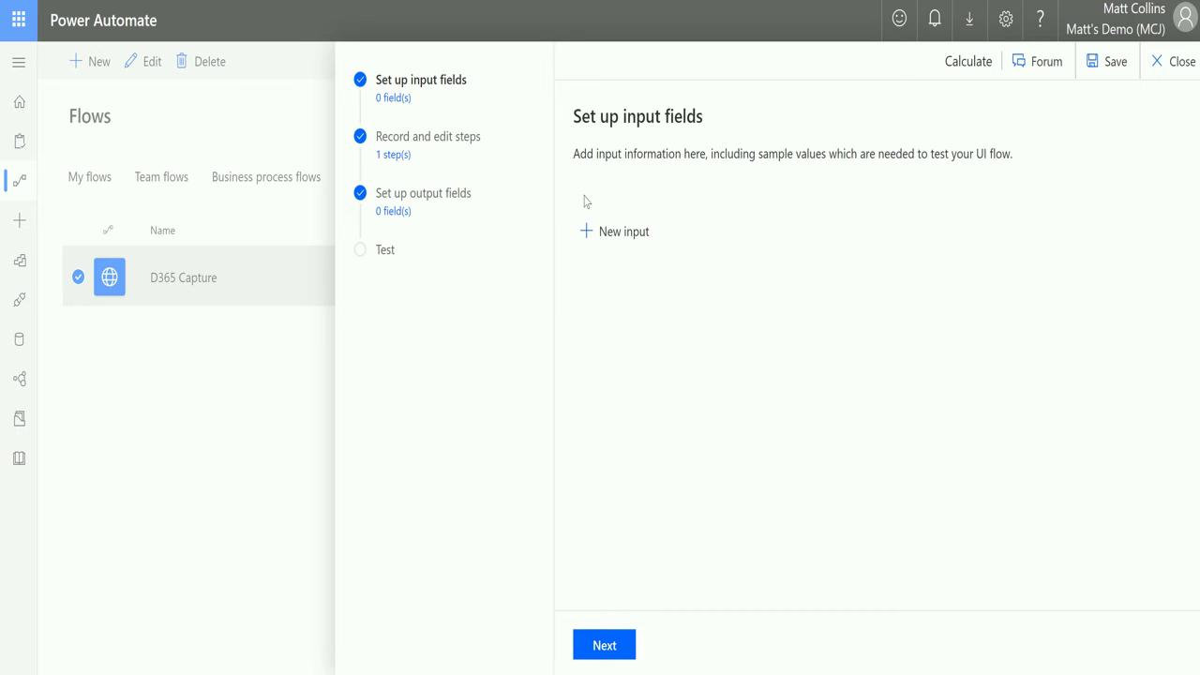
Step: Add an input field labelled Number1 with sample data 2 and the description Number 2
left_click(619, 233)
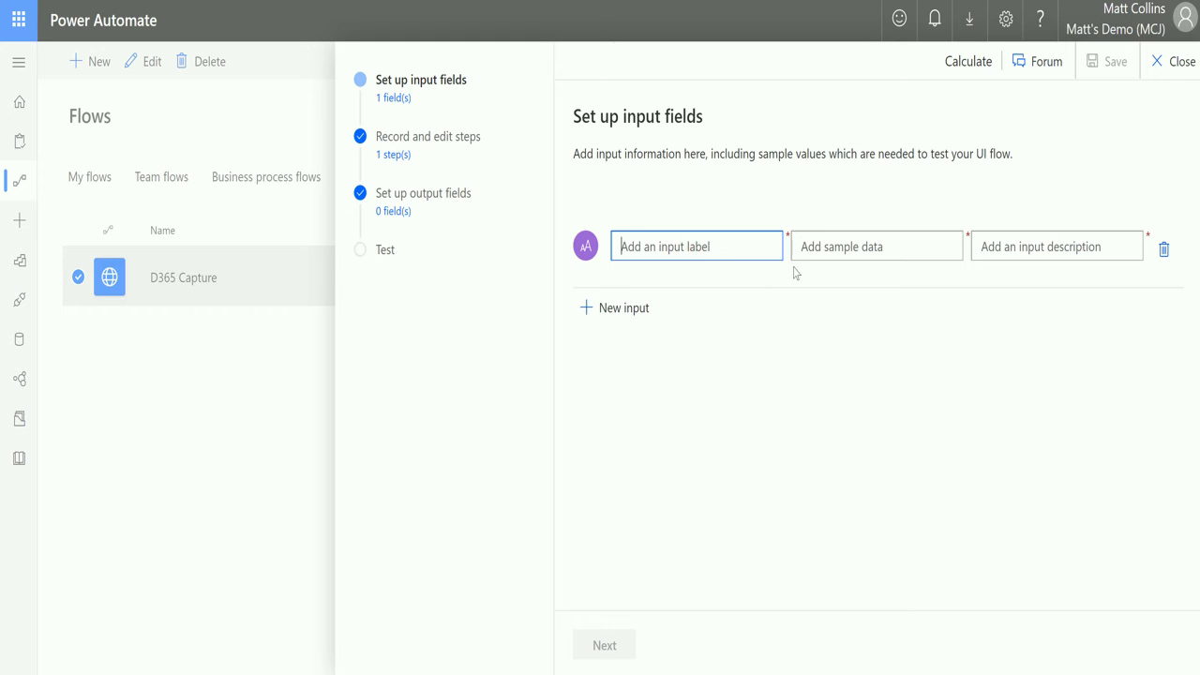
type("Number1")
left_click(831, 245)
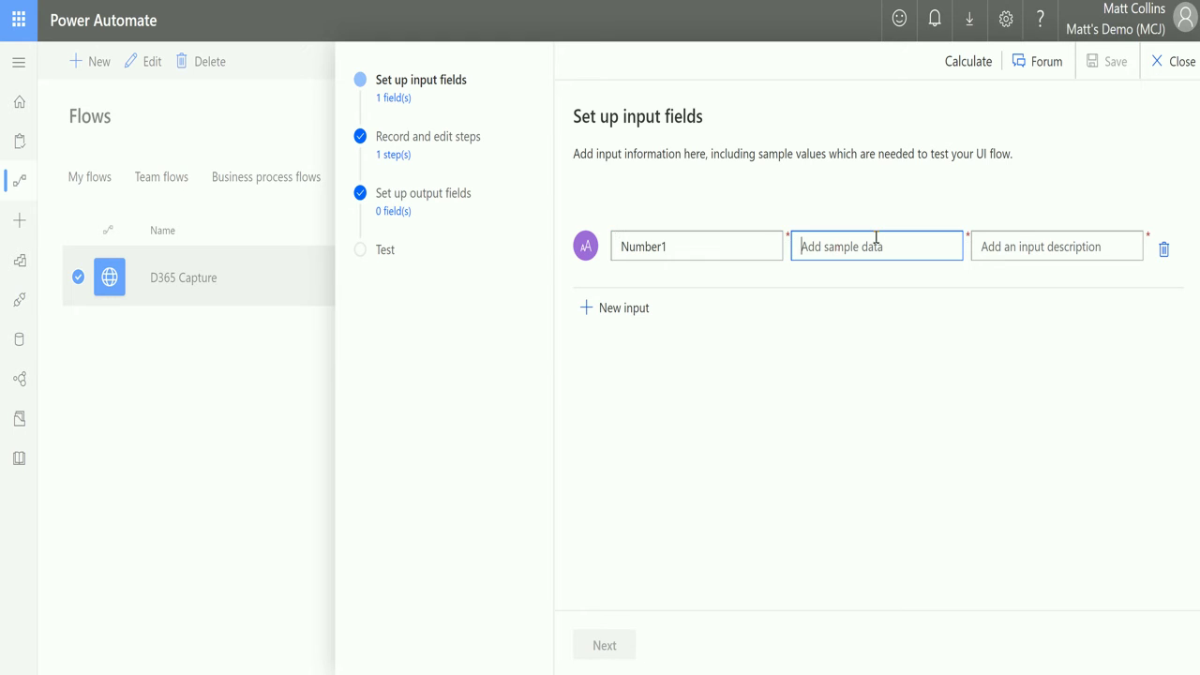
type("2")
left_click(1031, 247)
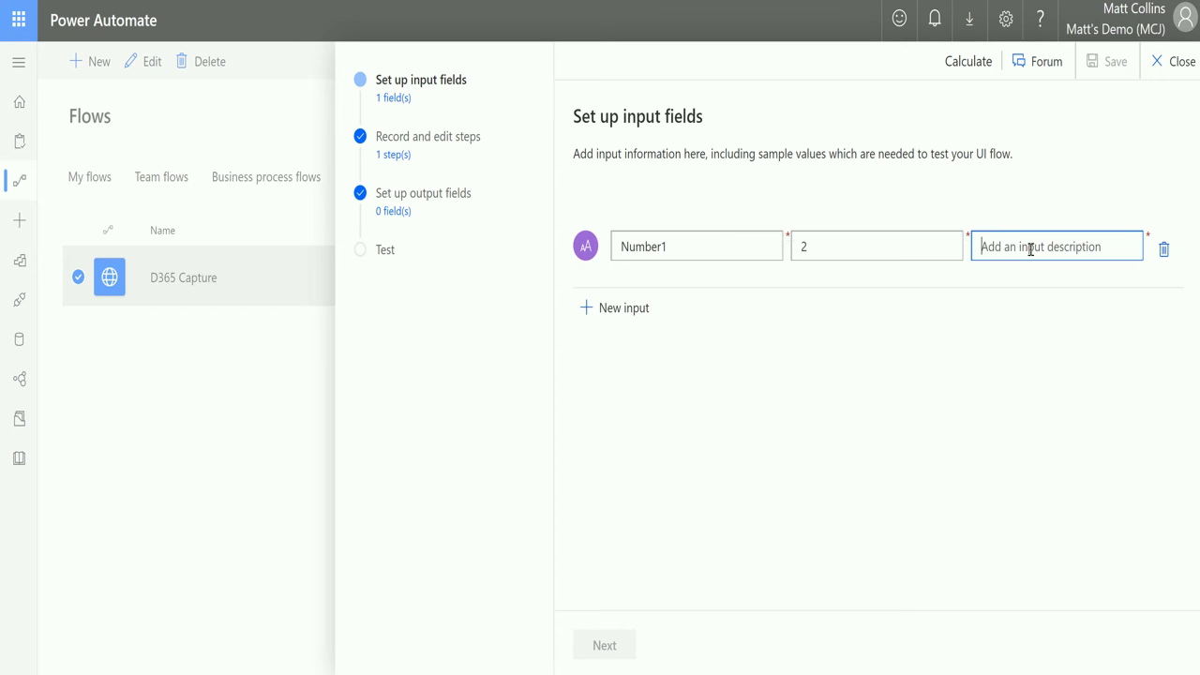
type("Number 2")
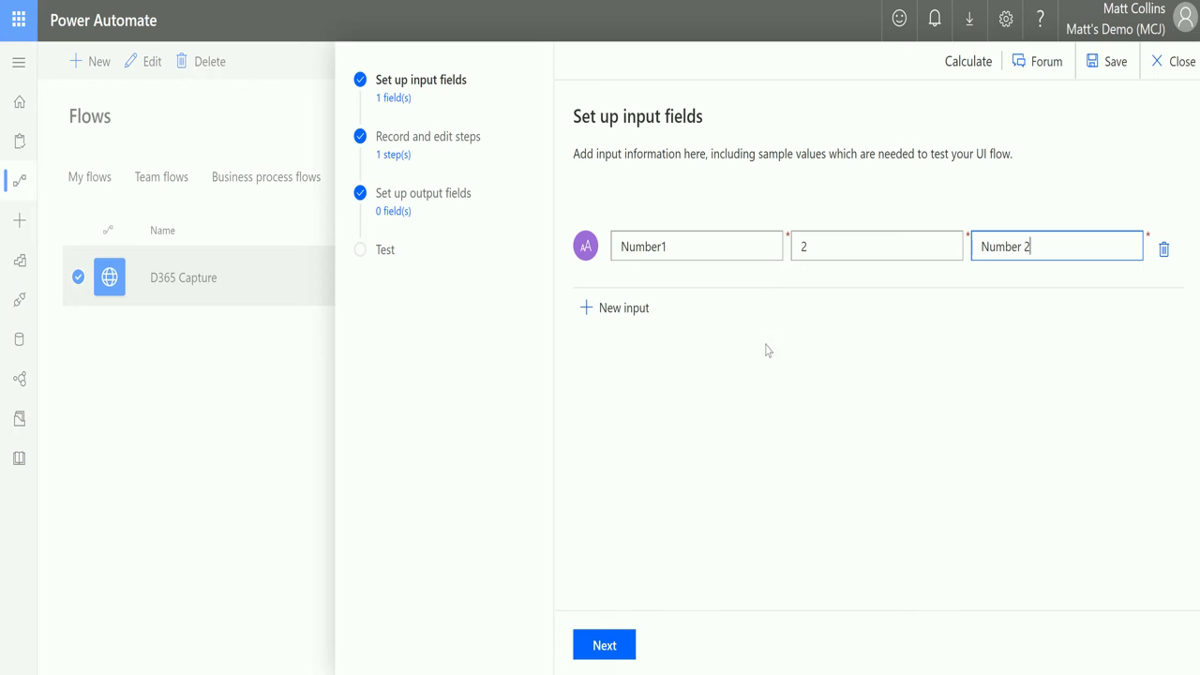
Step: Add a second input field labelled Number 2 with sample data 1 and description Number 1, and proceed to recording the steps
left_click(638, 308)
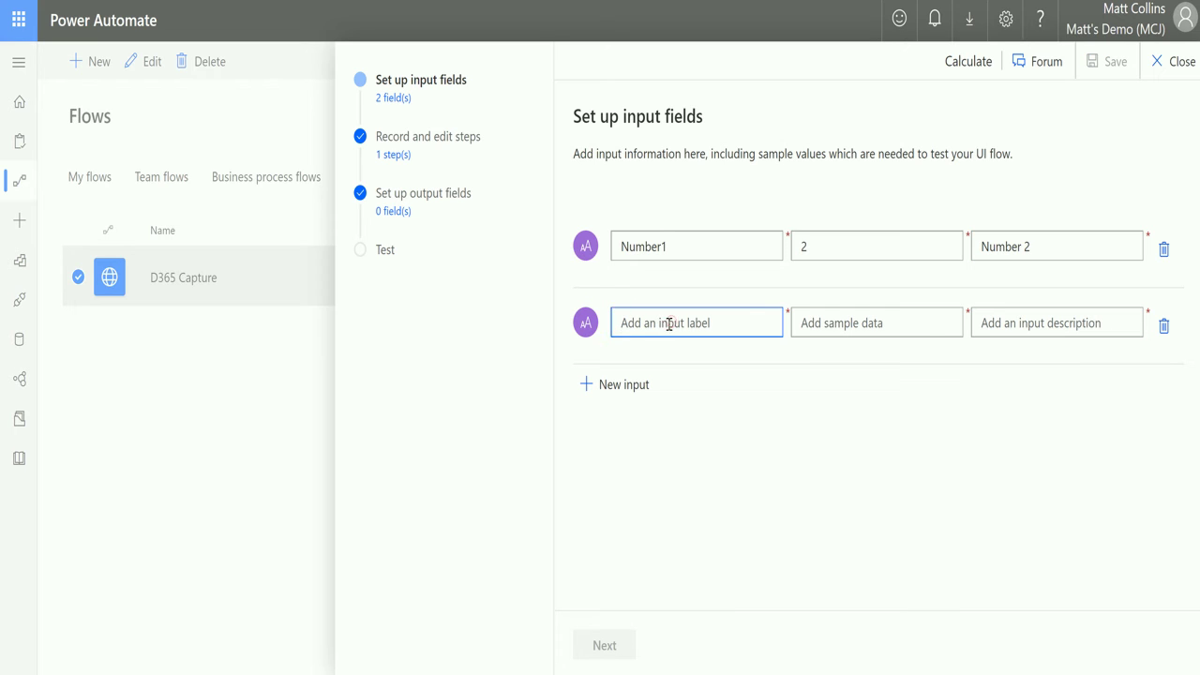
type("Number 2")
left_click(838, 322)
type("1")
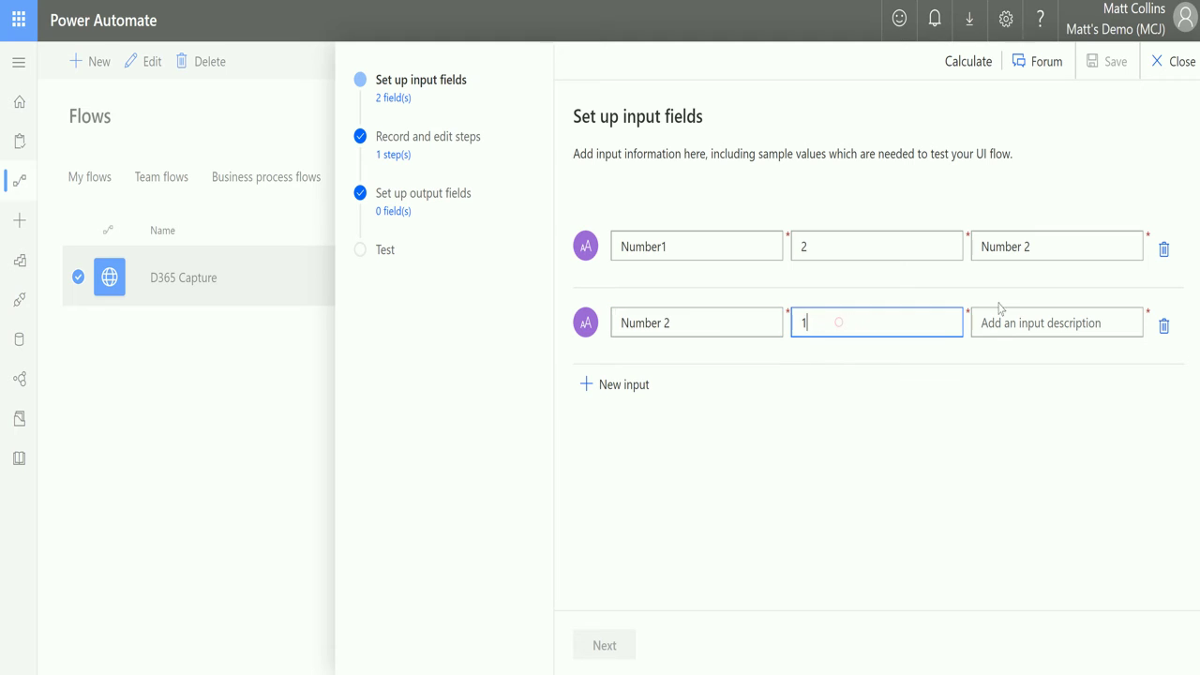
left_click(1022, 322)
type("Number 1")
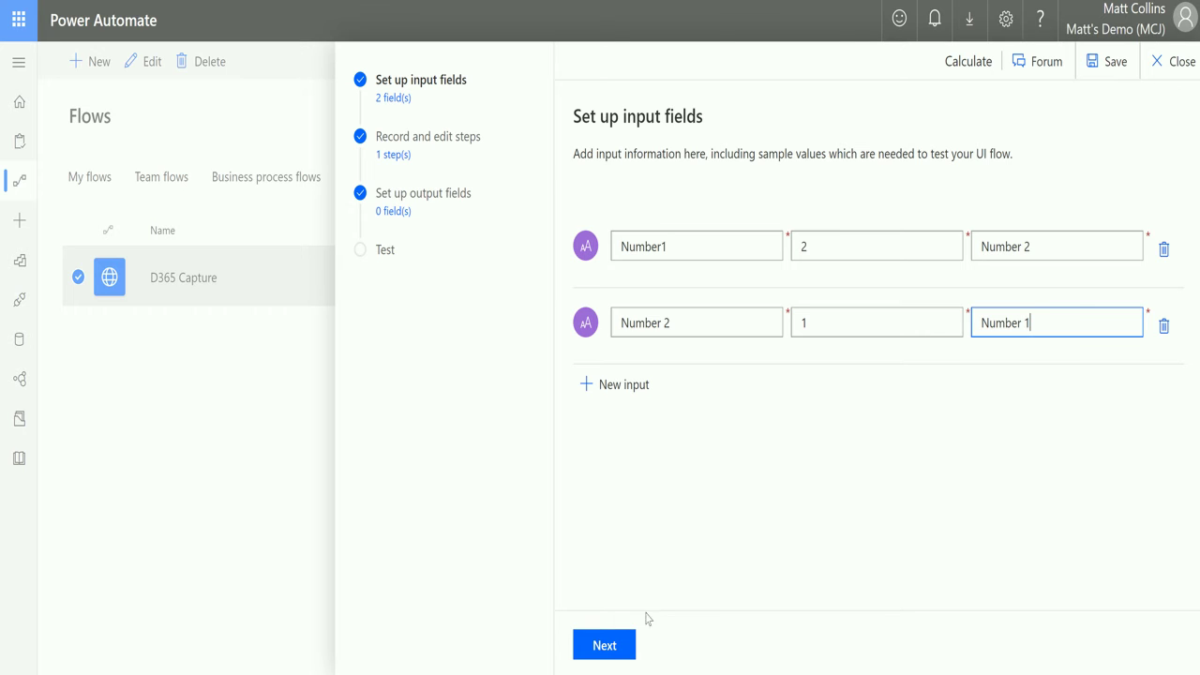
left_click(603, 645)
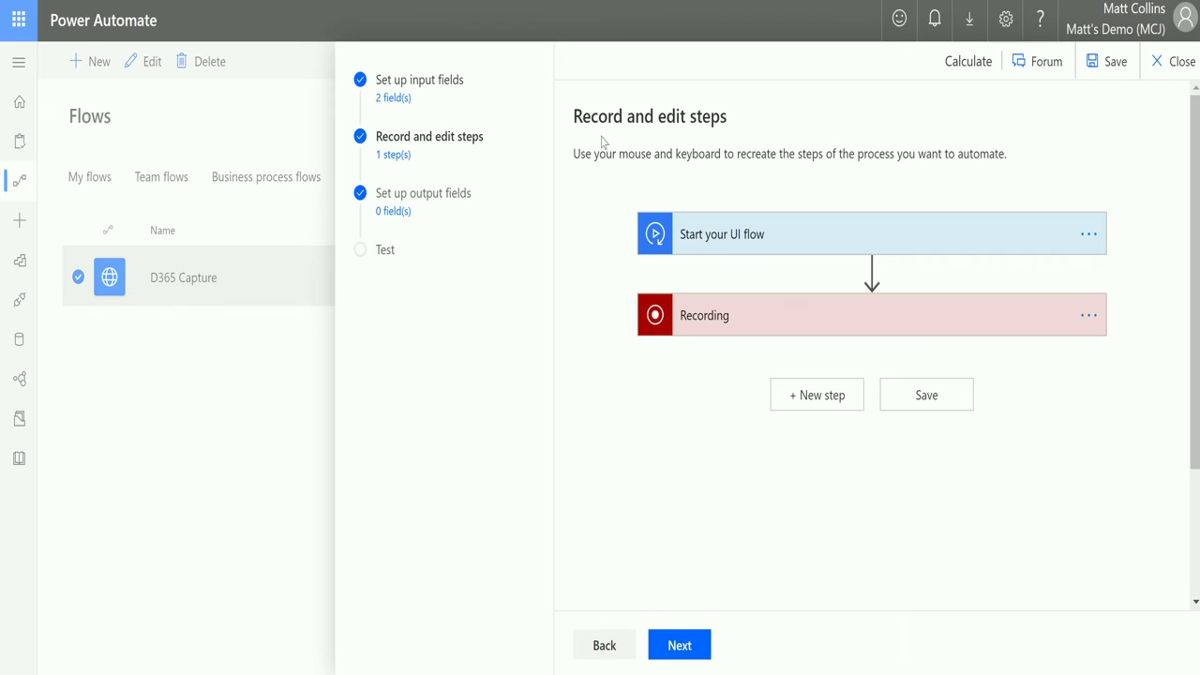
Step: Expand the Recording step of the Calculate flow and launch the recorder
left_click(896, 236)
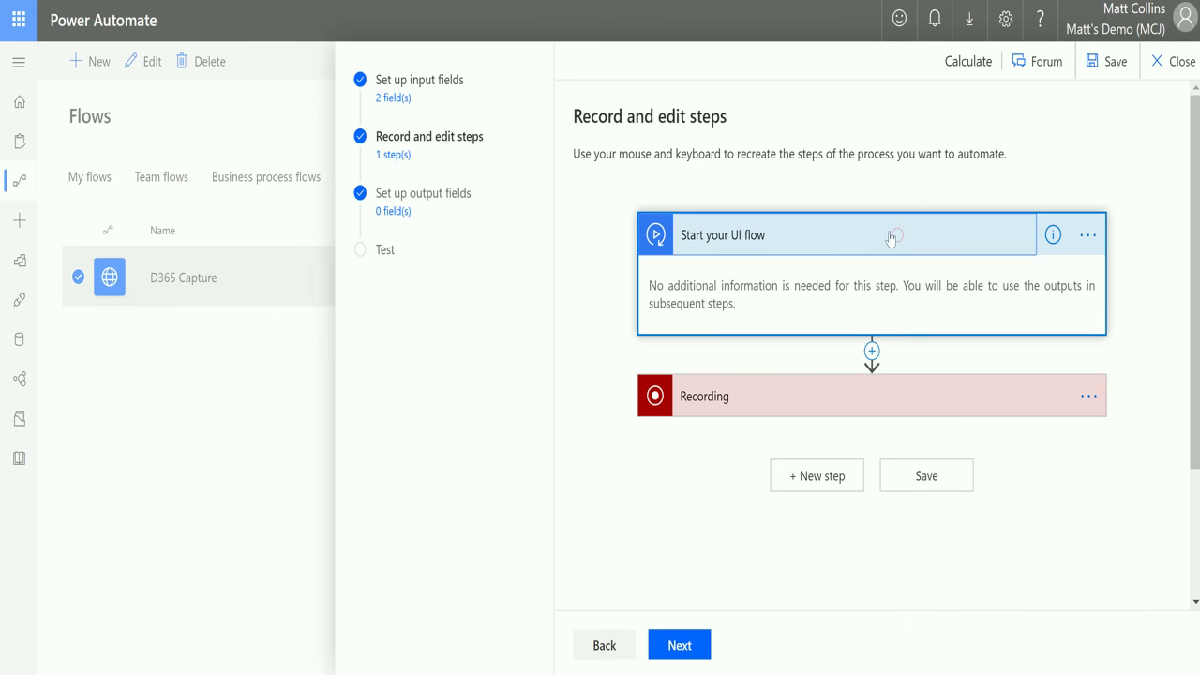
left_click(887, 242)
left_click(873, 316)
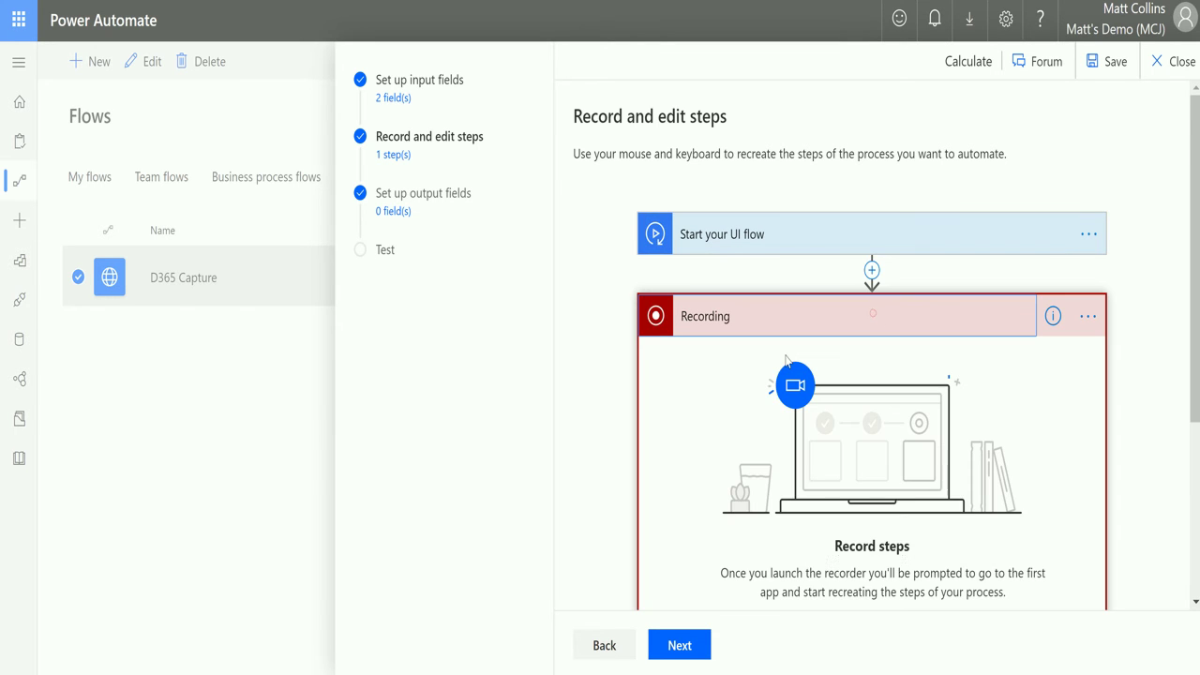
scroll(897, 317, "down", 1)
scroll(803, 227, "down", 1)
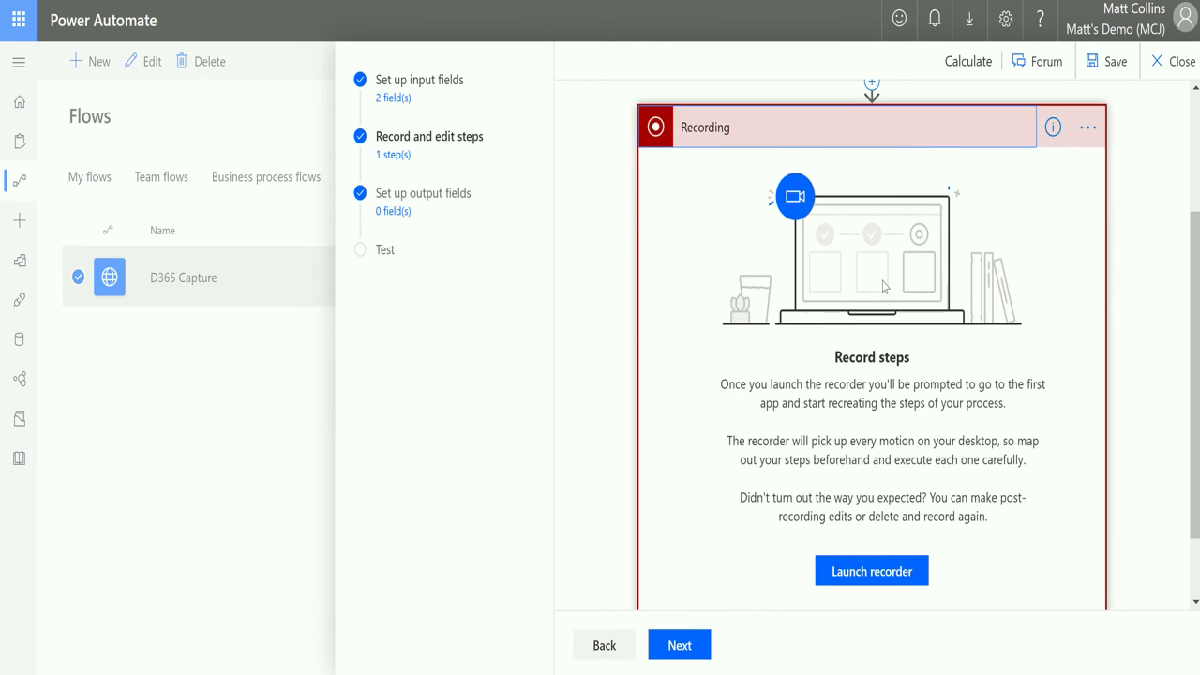
scroll(957, 384, "down", 1)
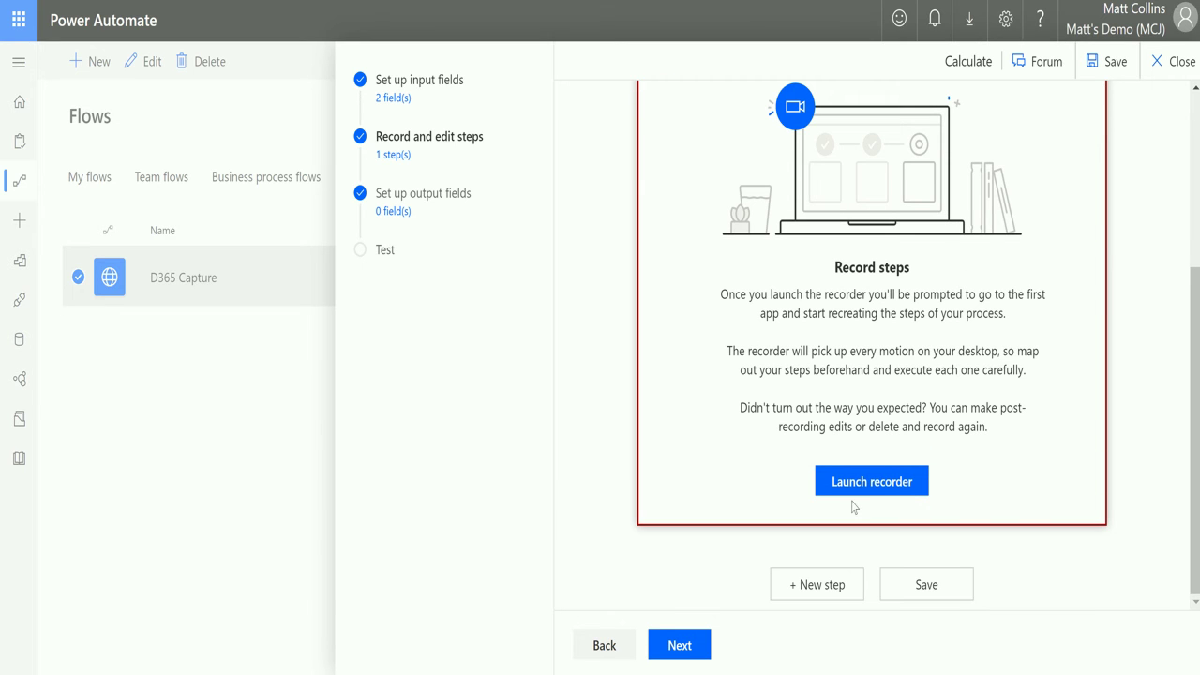
left_click(882, 487)
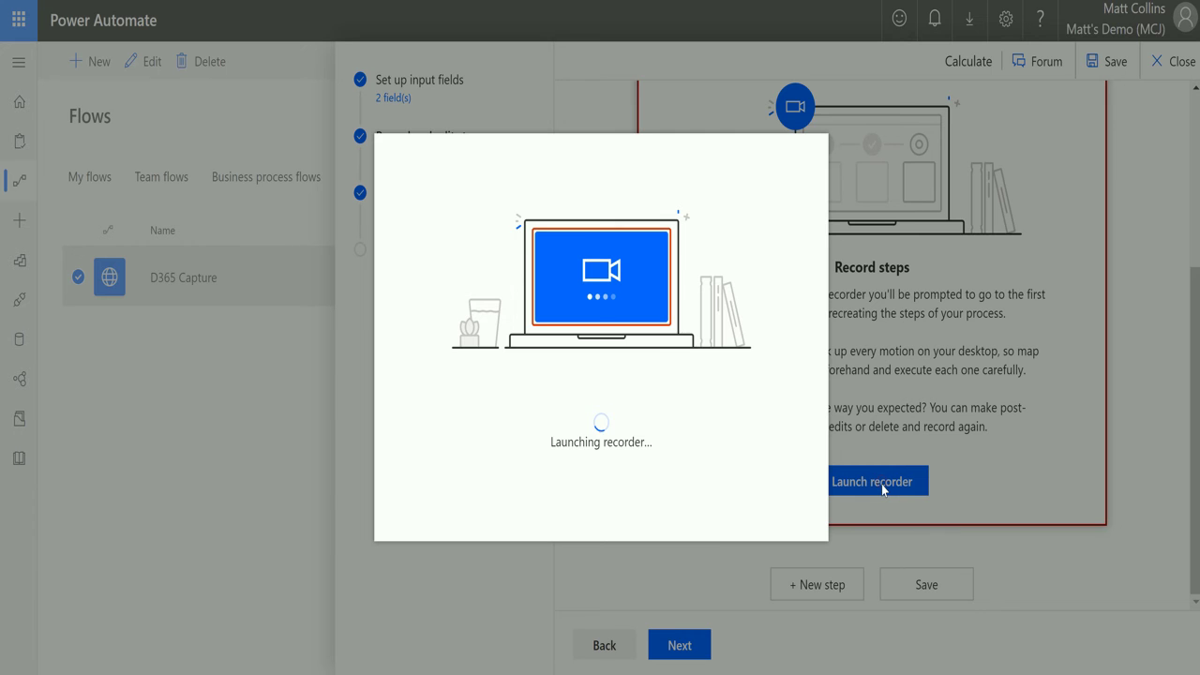
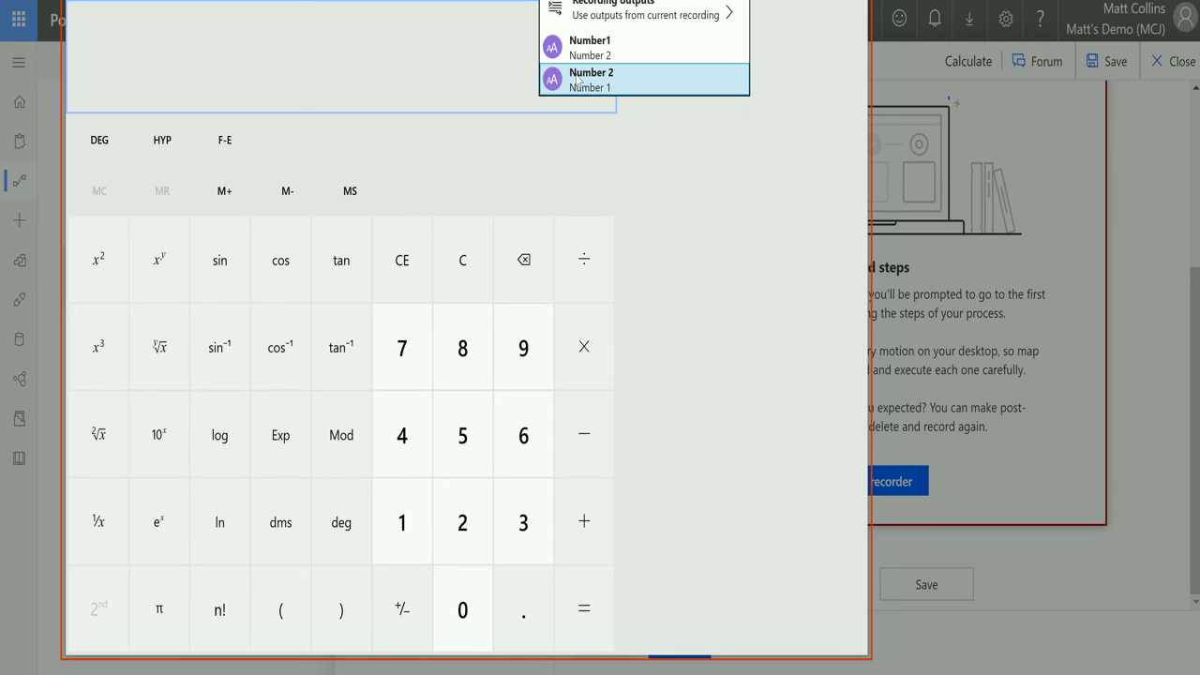
Step: Record the calculation 2 + 1 in Calculator, using the flow's input fields for the numbers
left_click(573, 75)
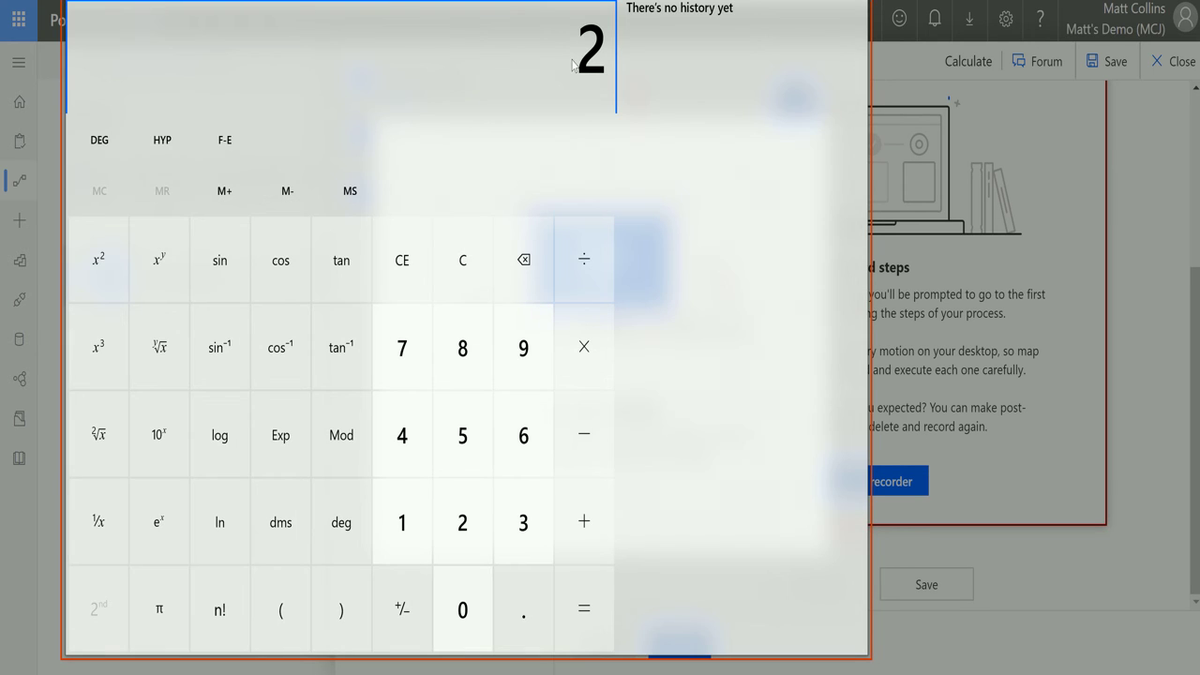
left_click(588, 617)
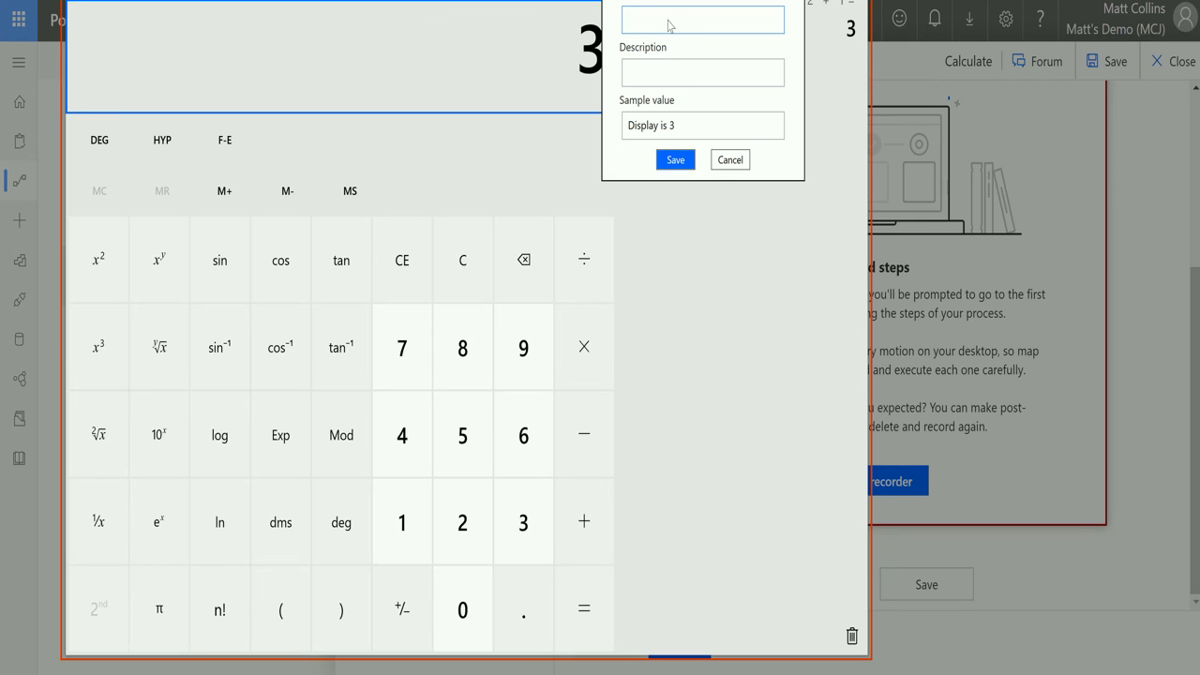
Step: Save the text on the Calculator display as an output named Result
type("Result")
left_click(684, 165)
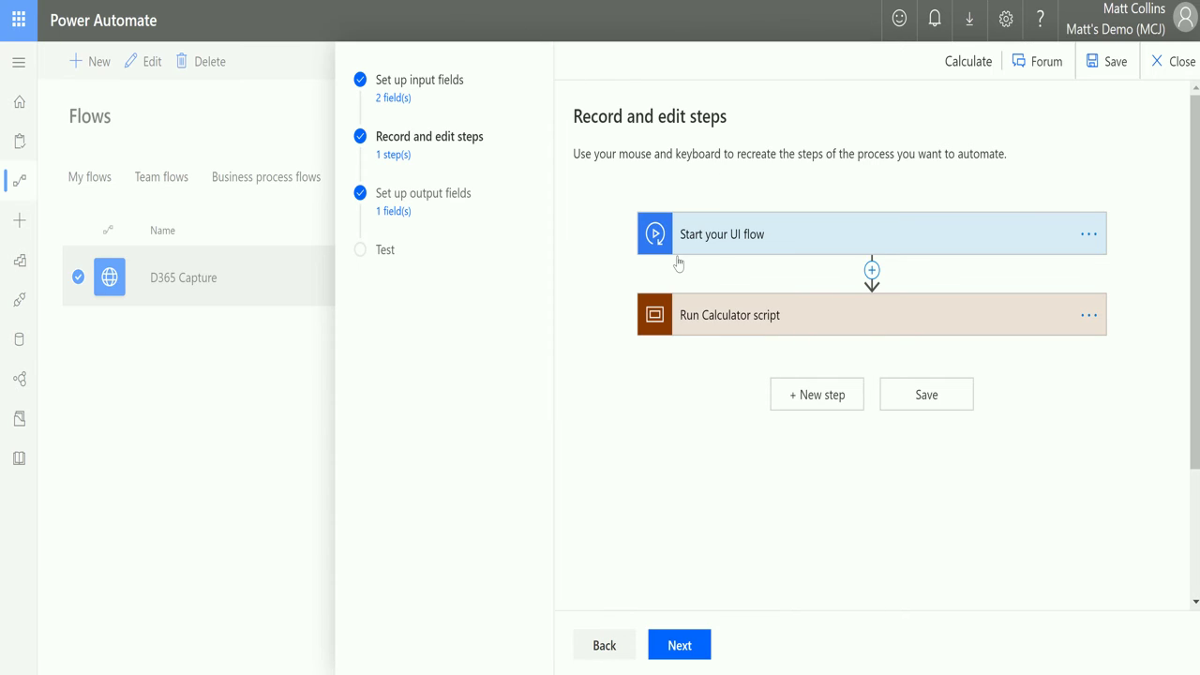
Step: Expand the recorded Calculator script and examine its action list and the screenshot of the LeftClick 2 action
left_click(849, 316)
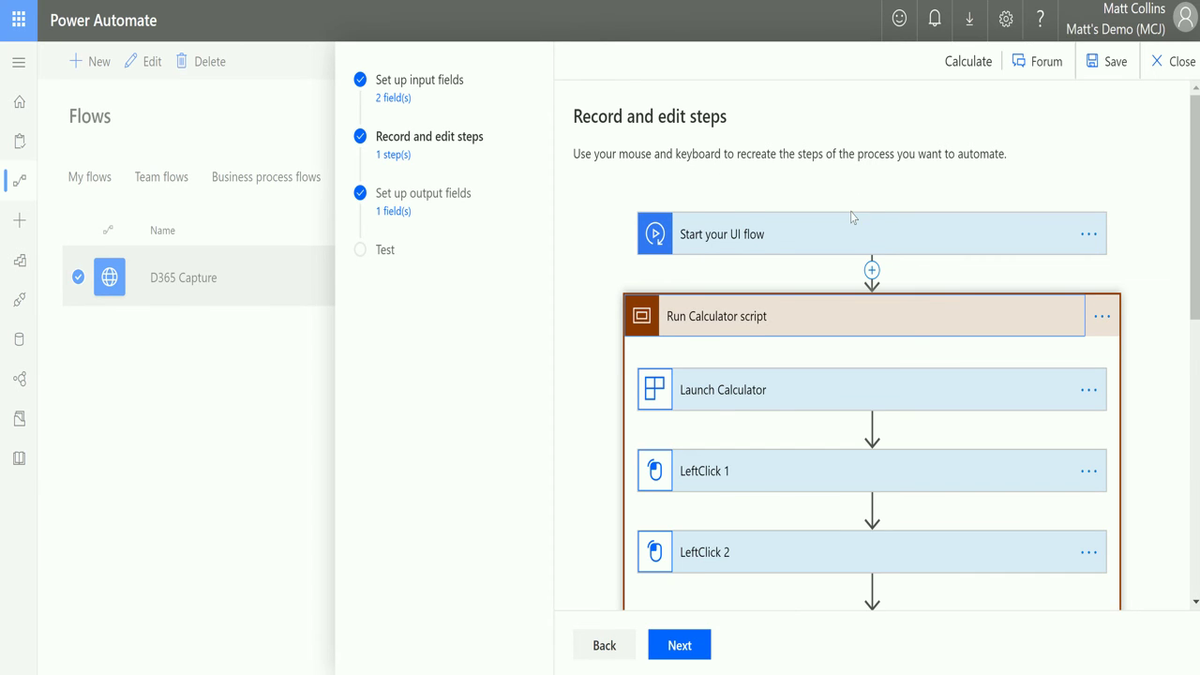
scroll(852, 214, "down", 1)
scroll(862, 225, "down", 1)
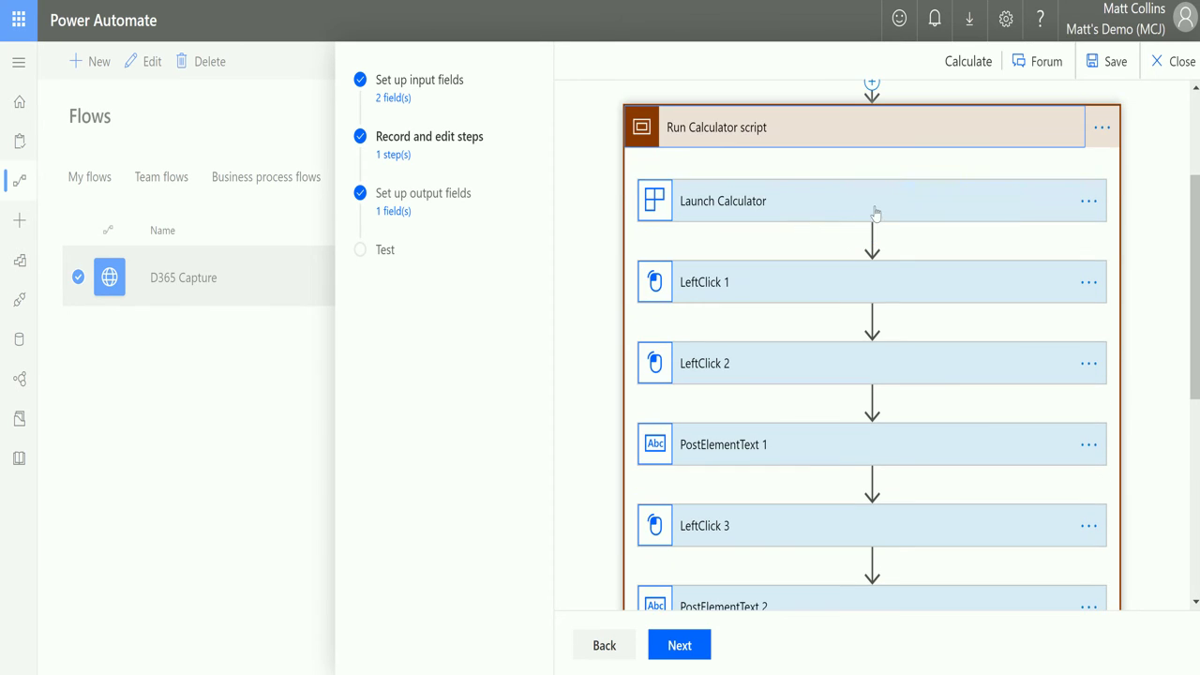
scroll(872, 214, "down", 1)
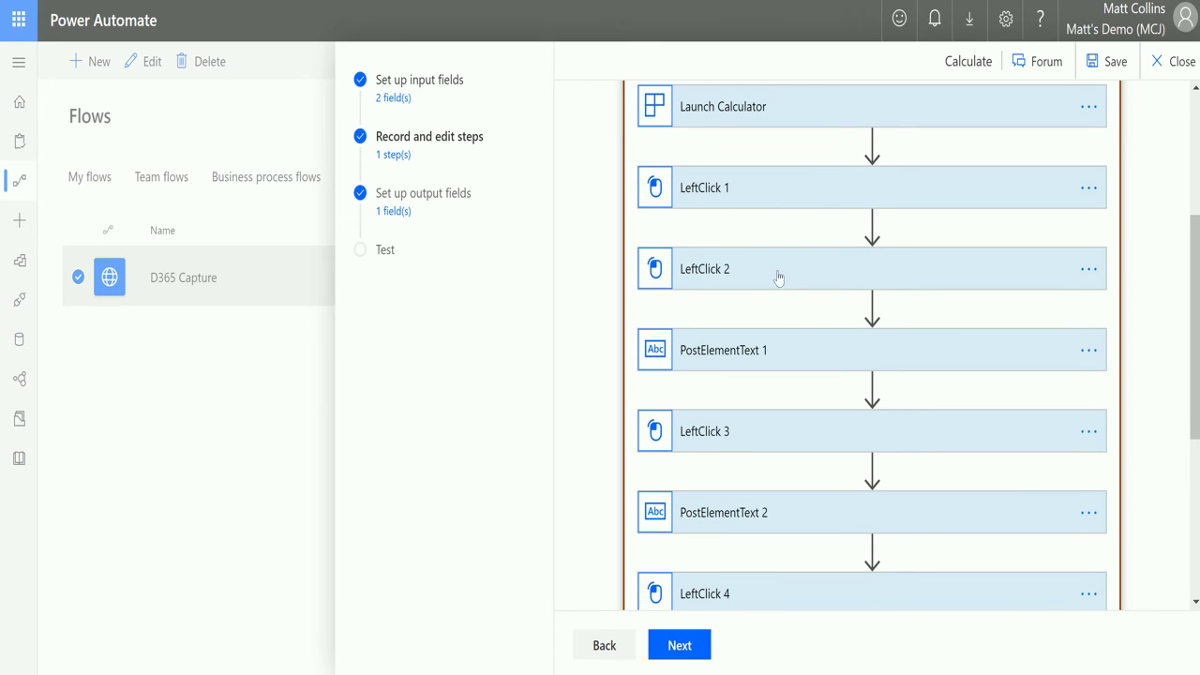
left_click(791, 272)
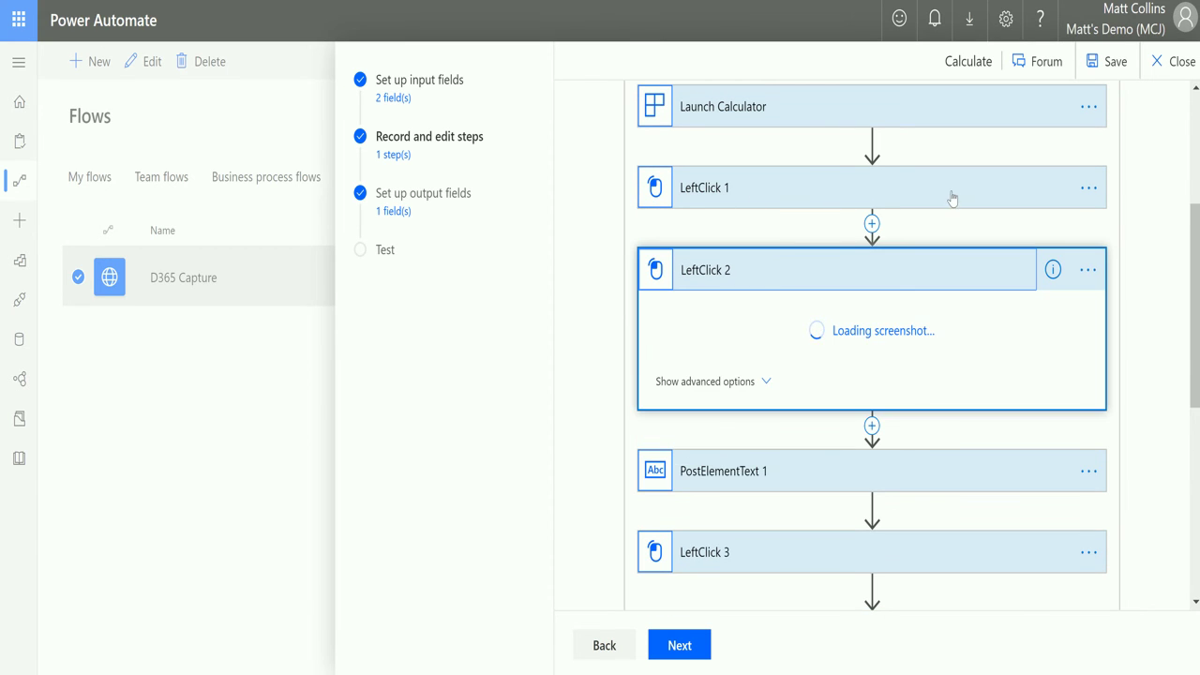
scroll(829, 209, "down", 1)
scroll(832, 246, "down", 1)
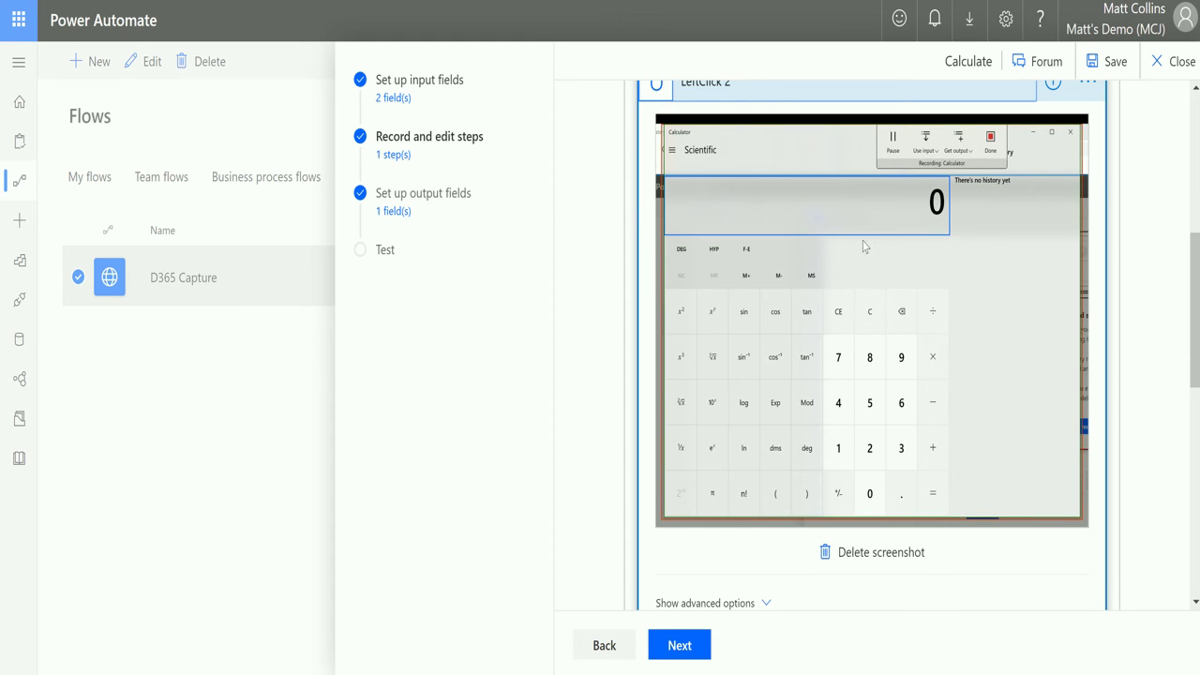
scroll(896, 209, "up", 1)
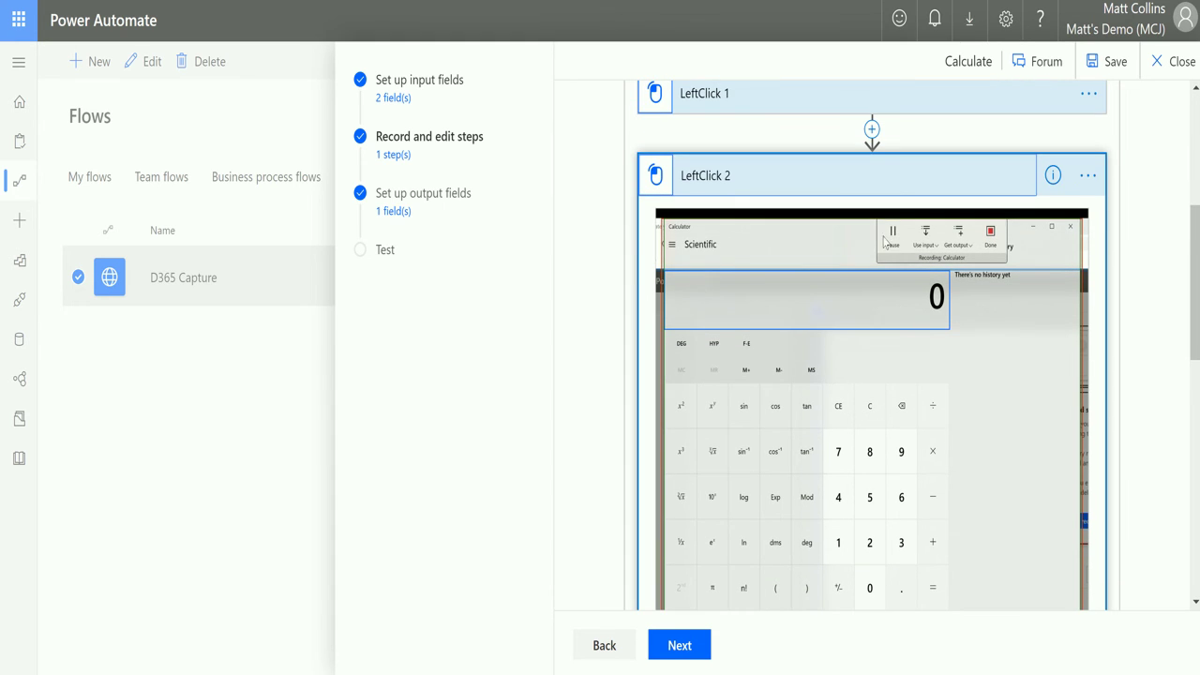
left_click(871, 172)
scroll(876, 215, "down", 1)
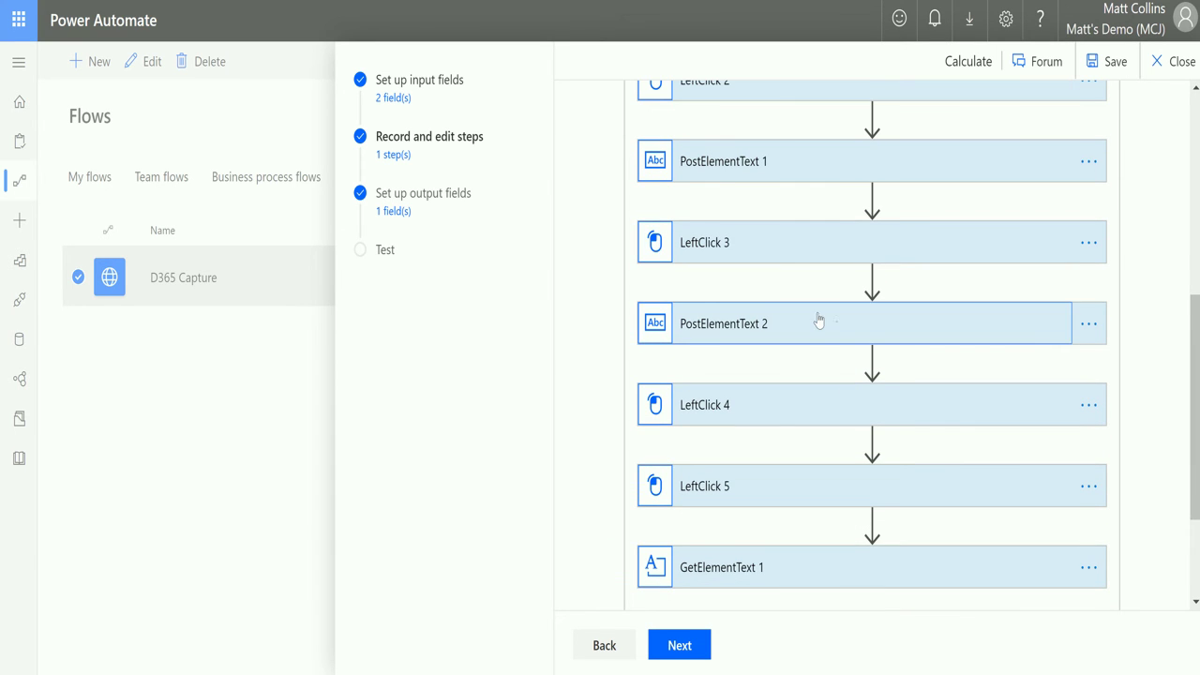
Step: Examine the recorded details of the PostElementText 2 and GetElementText 1 actions in the Calculator script
left_click(834, 324)
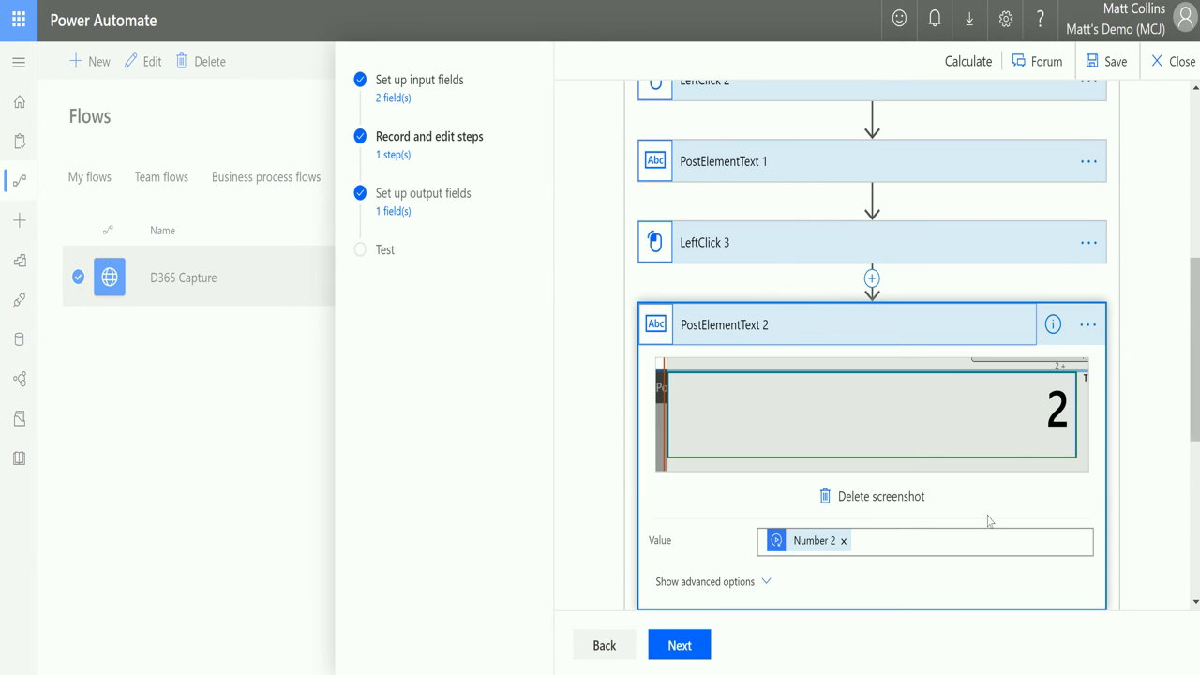
left_click(836, 328)
scroll(788, 375, "down", 1)
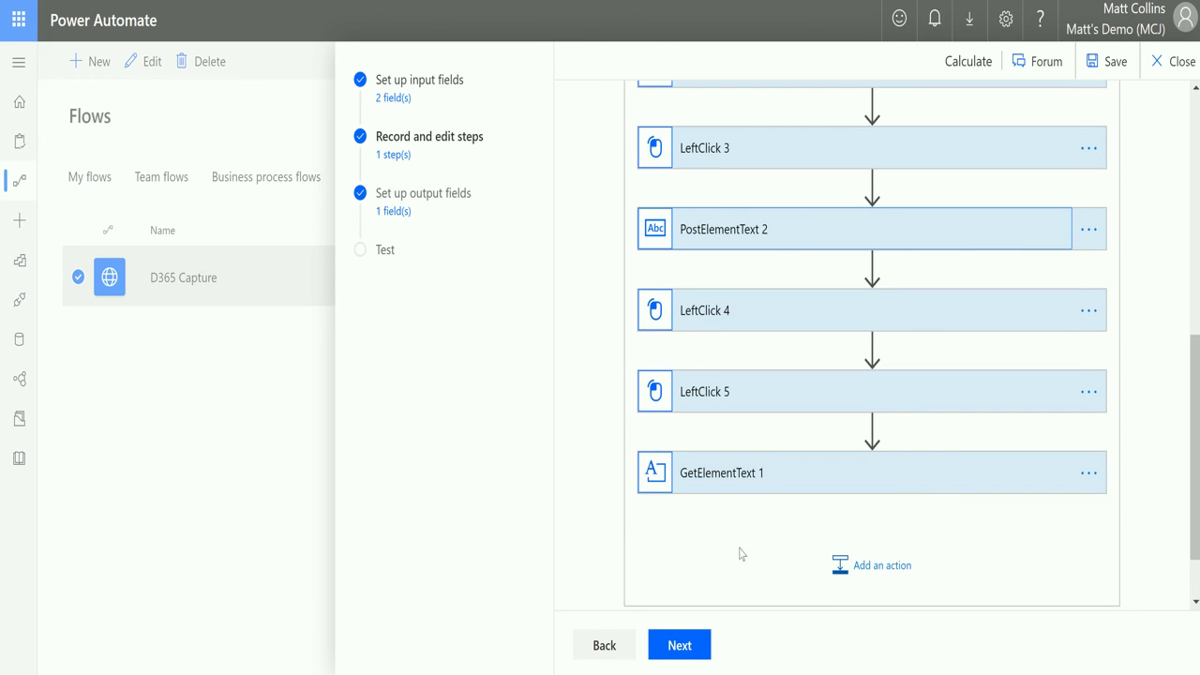
left_click(779, 467)
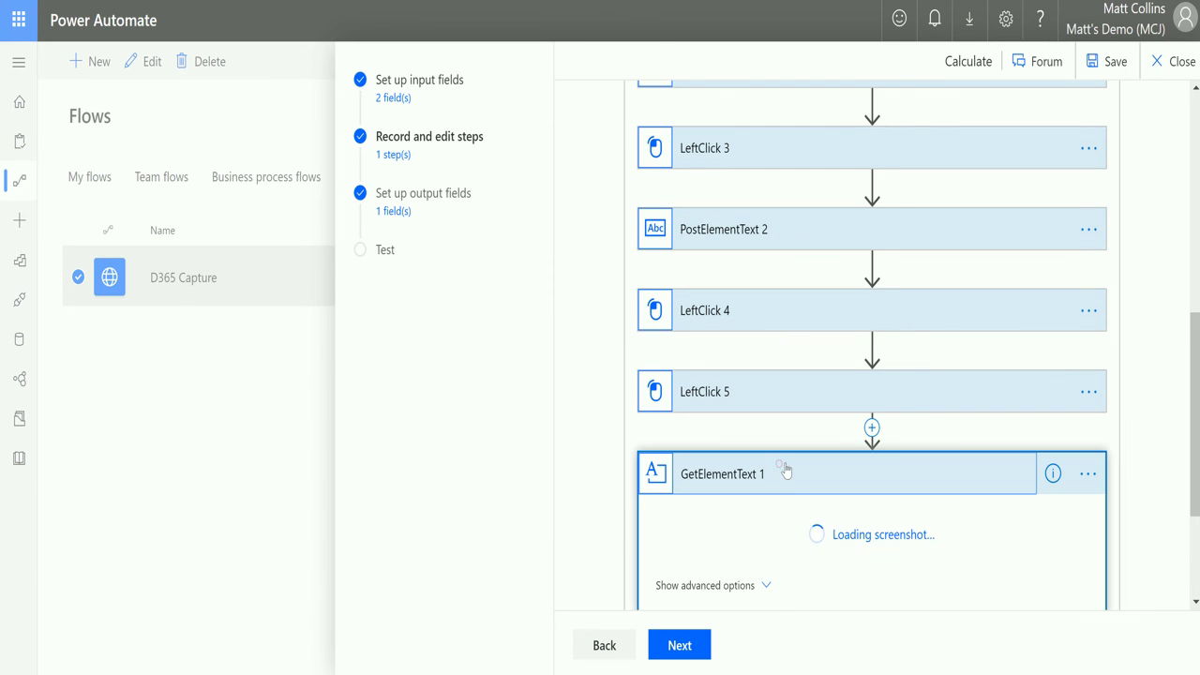
scroll(834, 466, "down", 1)
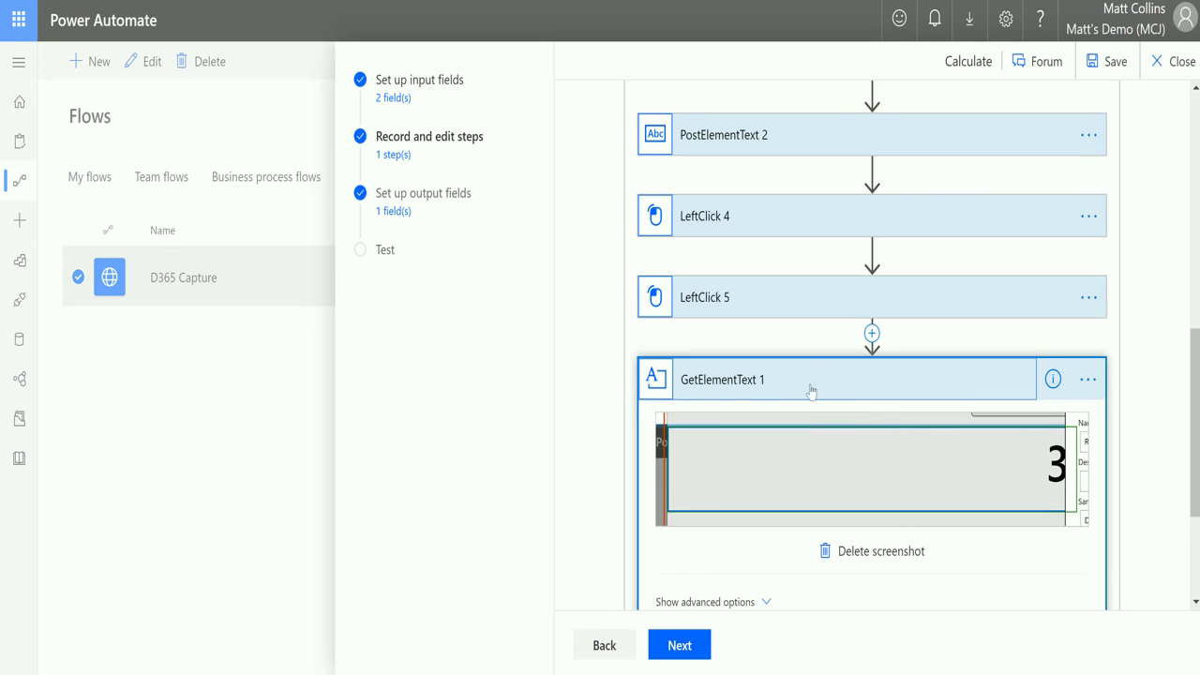
left_click(809, 384)
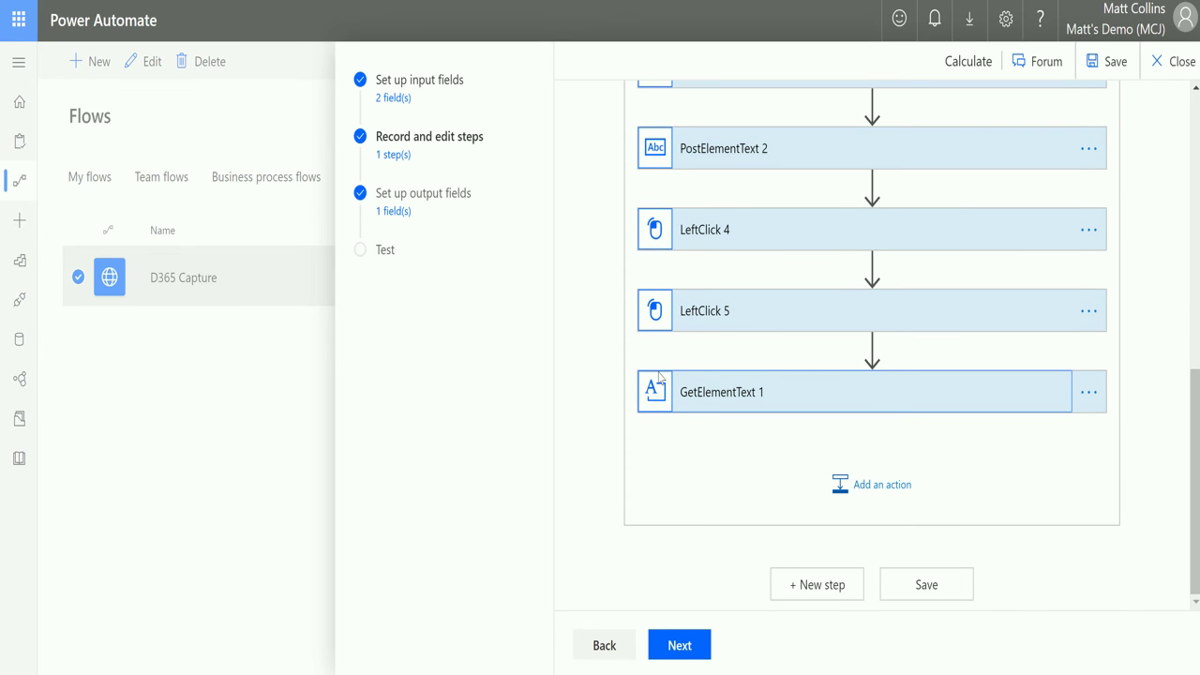
Step: Proceed past the output fields to the test stage, and enter 5 for Number1 and 19 for Number 2
left_click(682, 647)
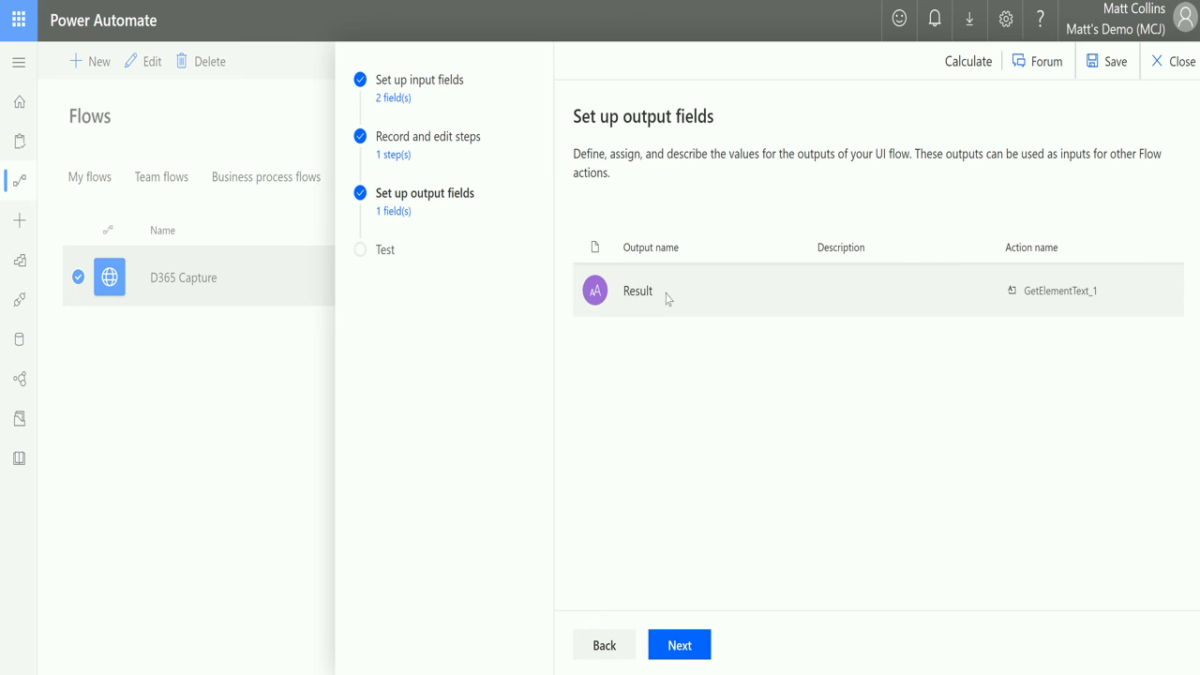
left_click(671, 647)
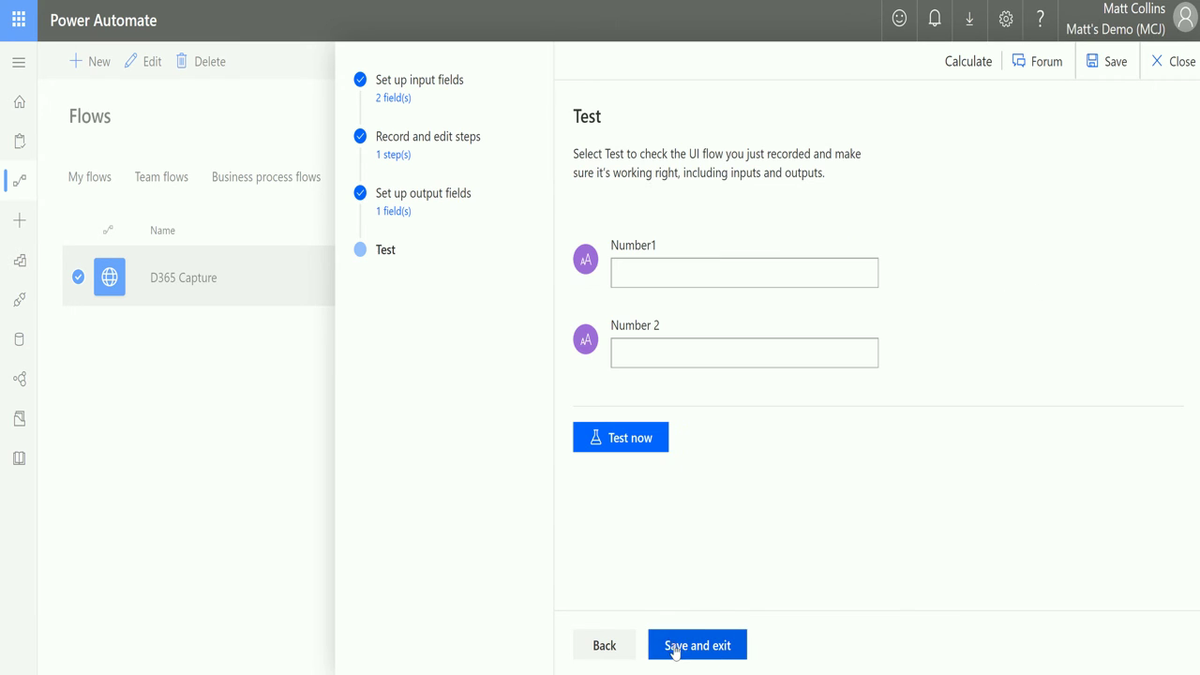
left_click(649, 267)
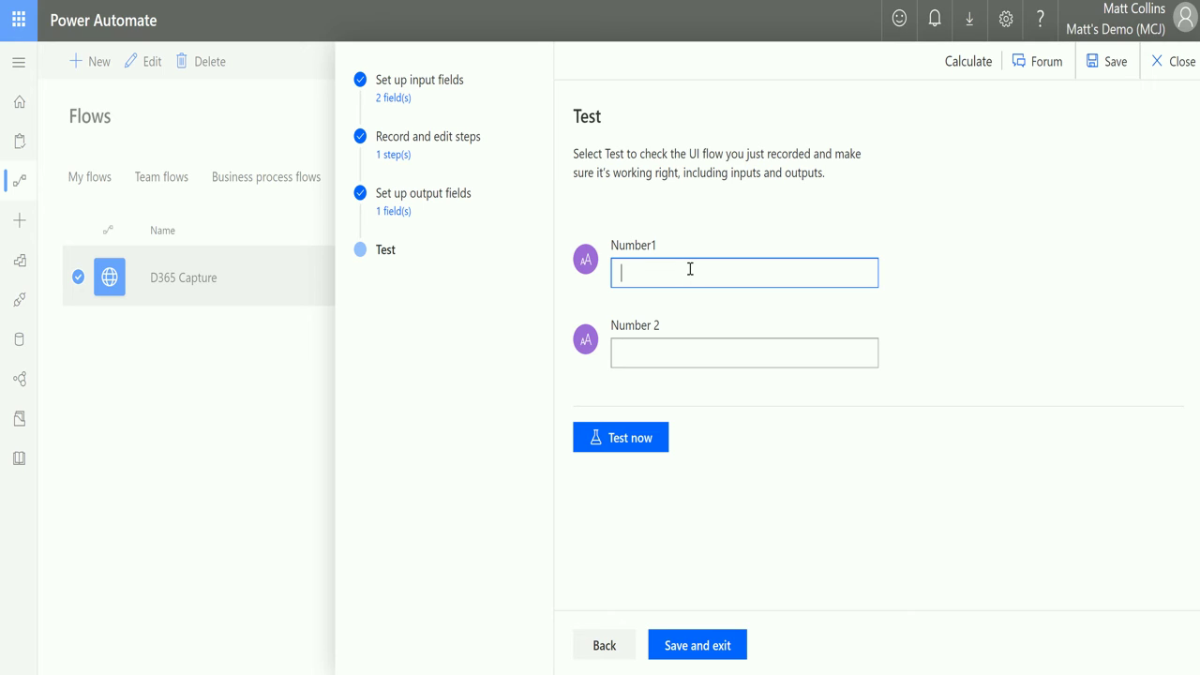
type("5")
left_click(693, 349)
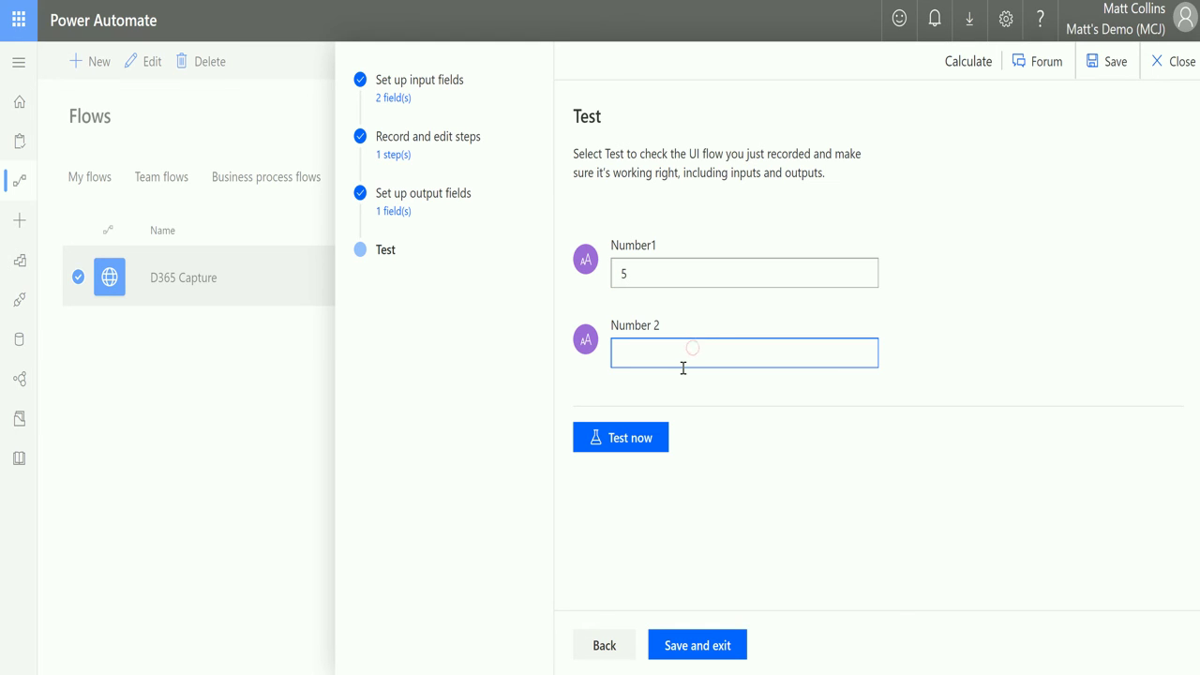
type("19")
Step: Run the test of the Calculate flow to completion in Calculator, and save the flow and exit the editor
left_click(650, 438)
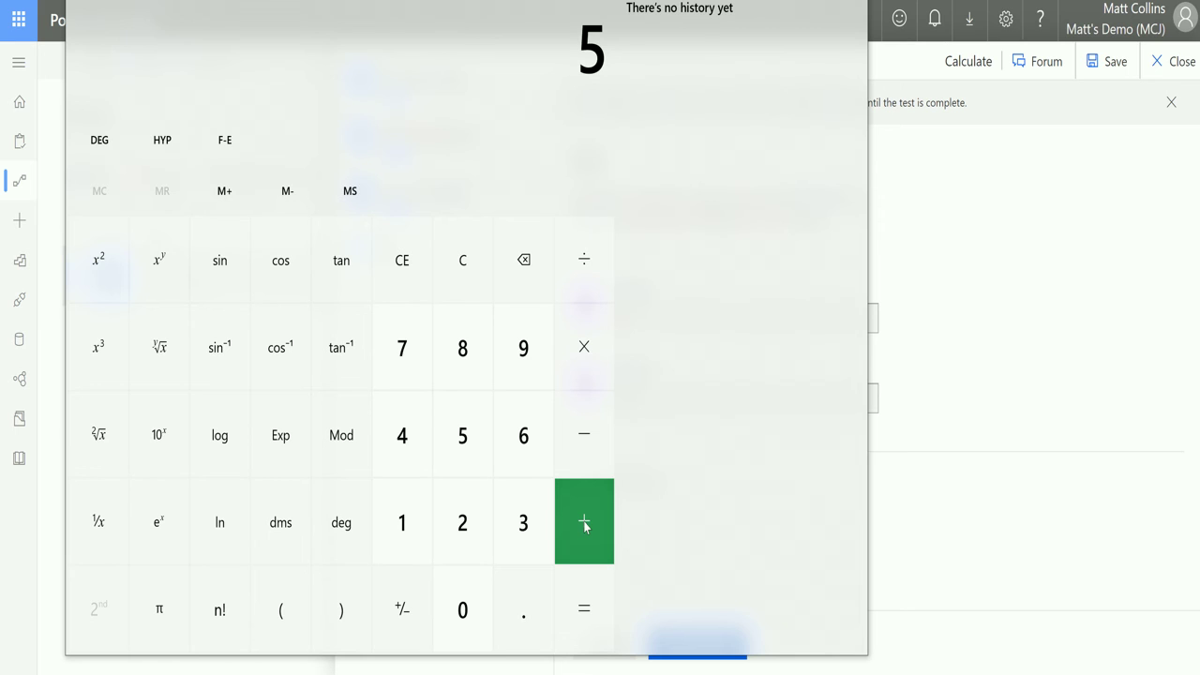
type("19")
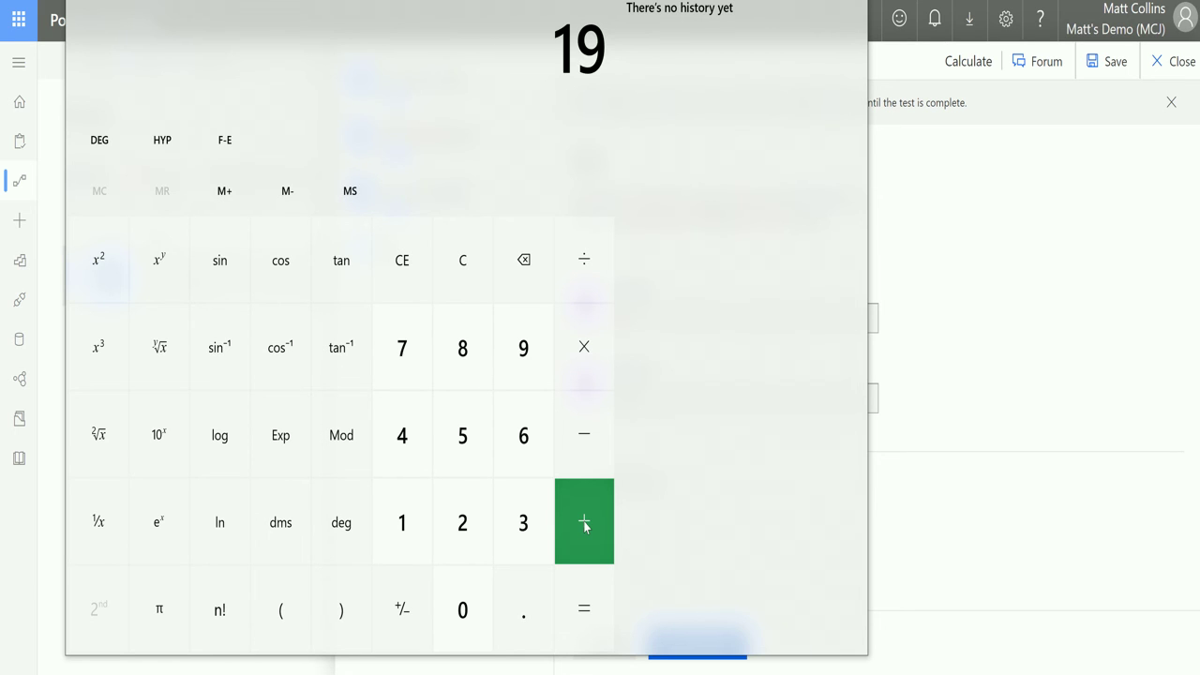
left_click(584, 611)
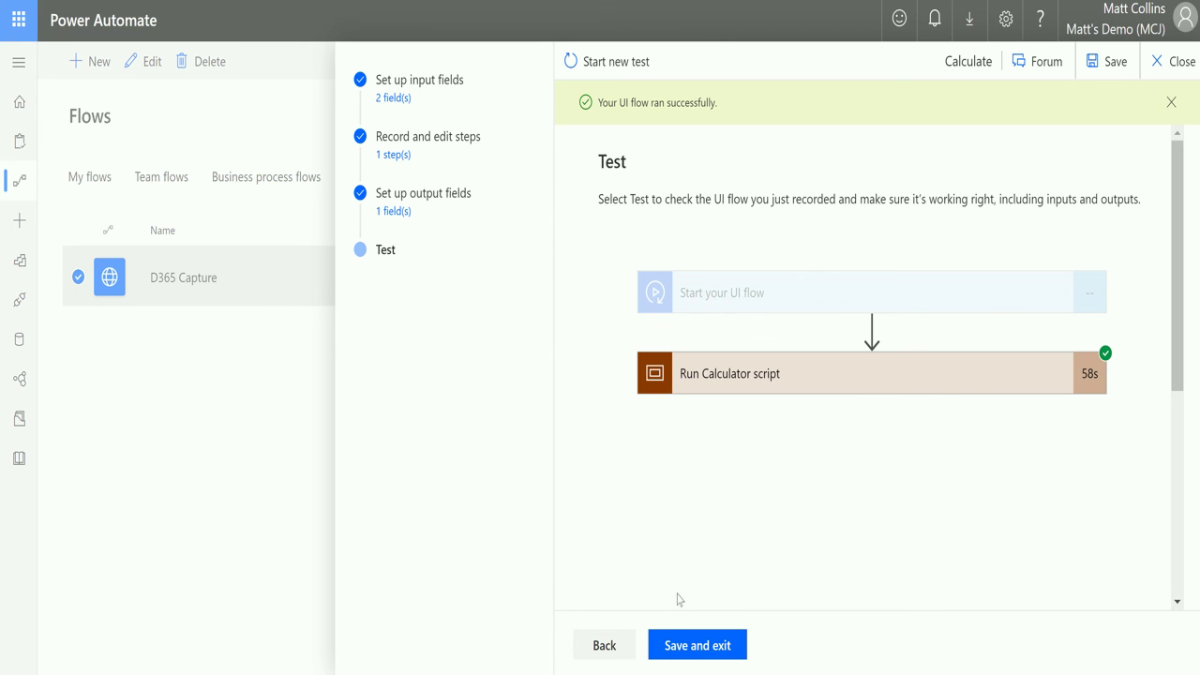
left_click(724, 649)
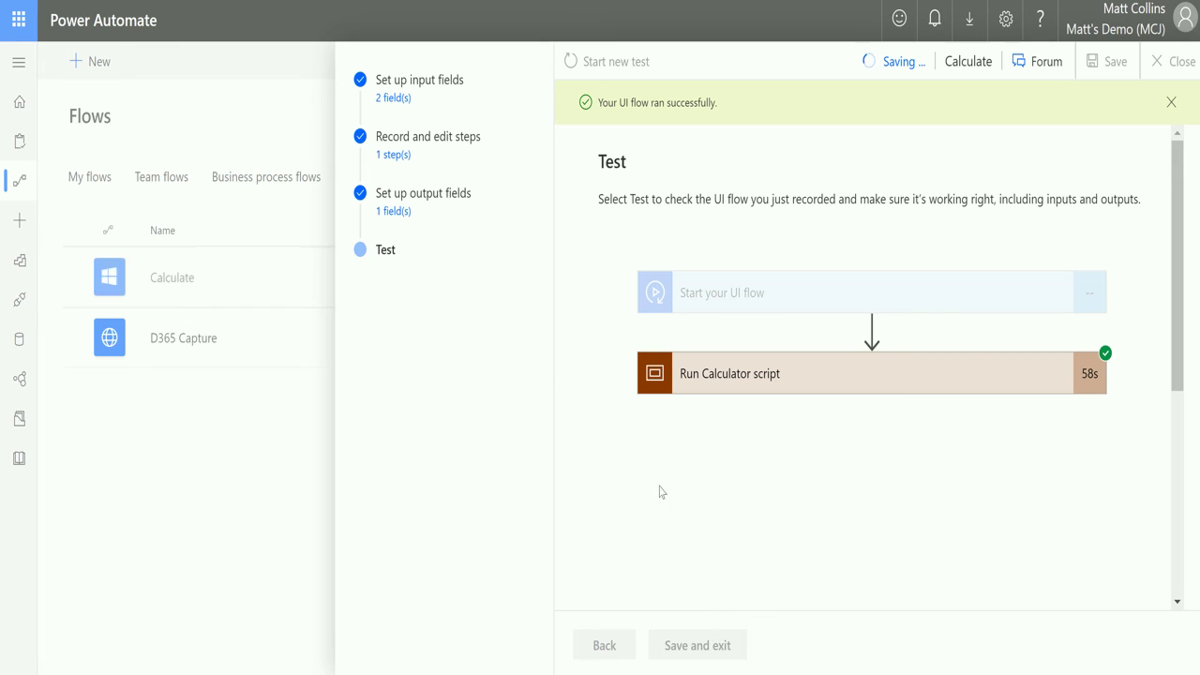